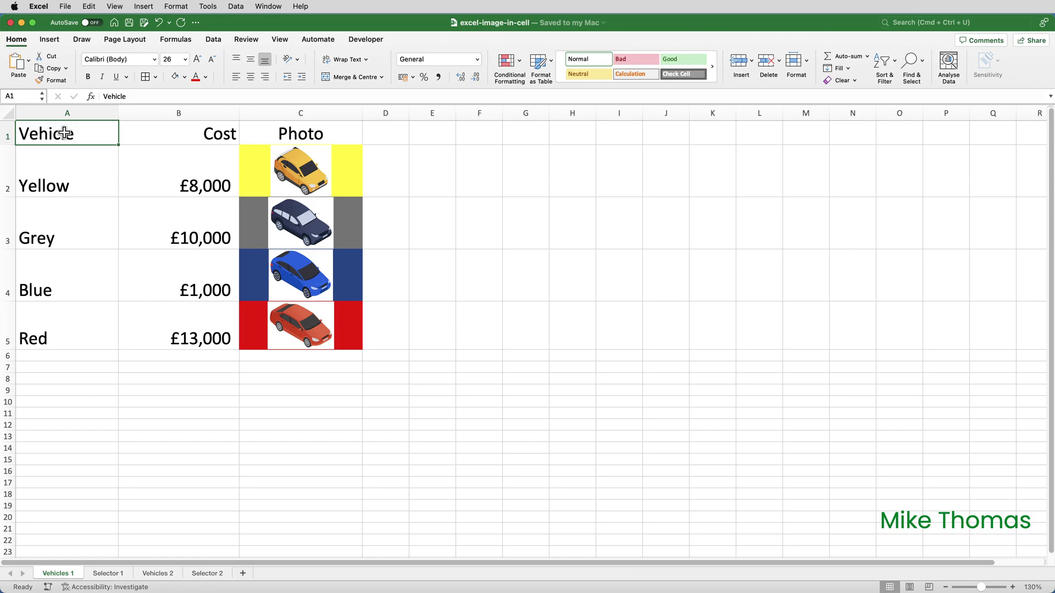
Step: On Selector 1, change B2's colour to Grey, then back to Red, showing £13,000.00 and the red car
left_click(110, 574)
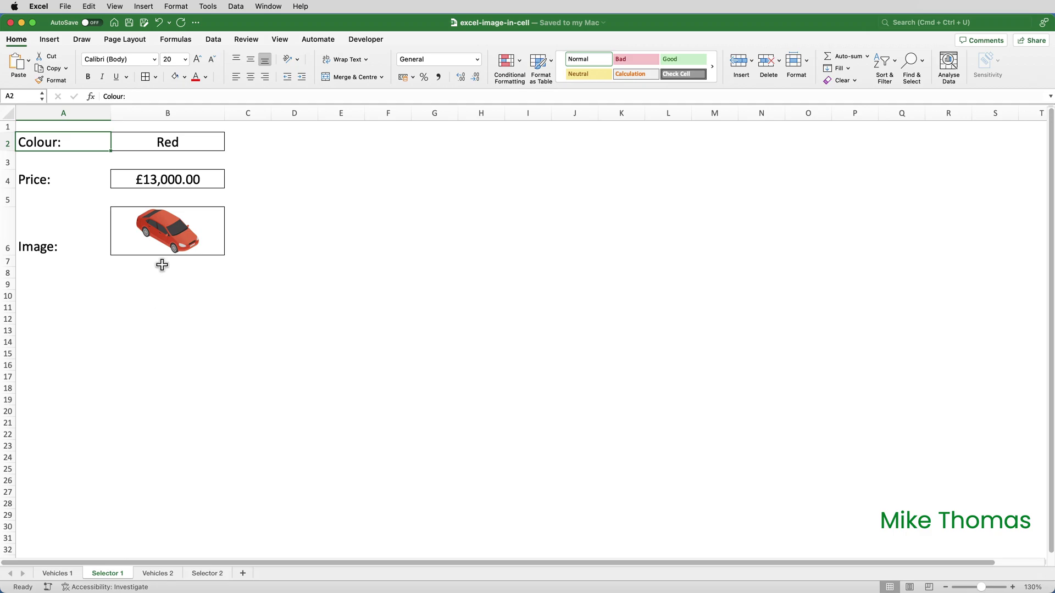
left_click(188, 144)
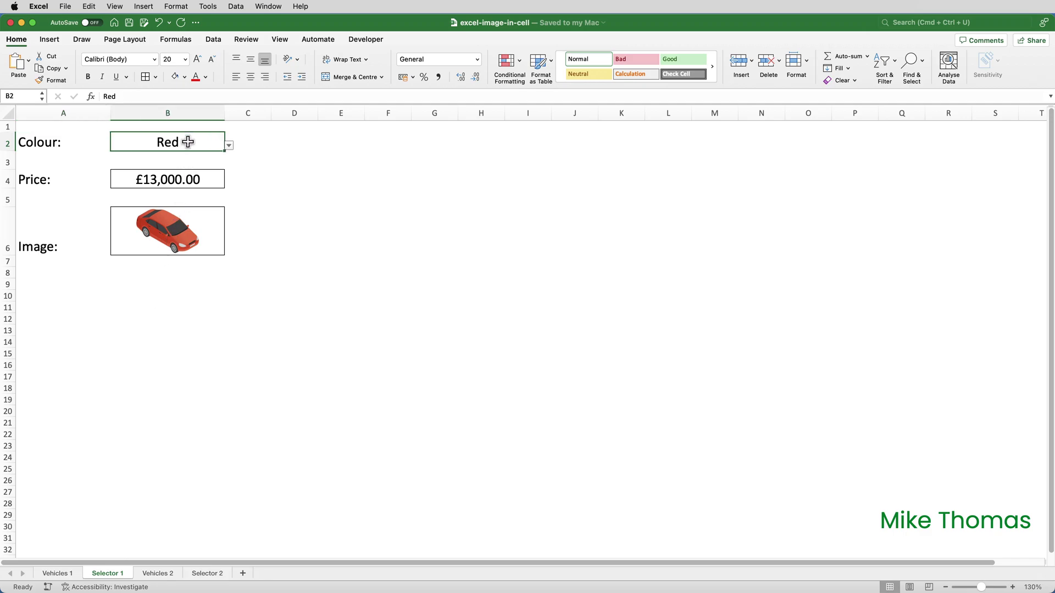
left_click(230, 146)
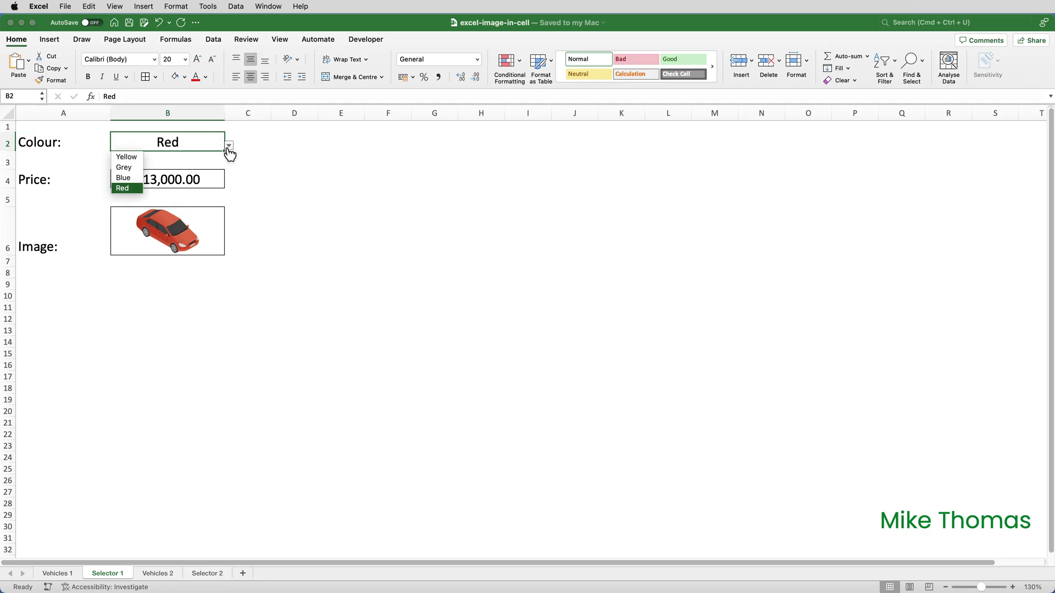
left_click(134, 168)
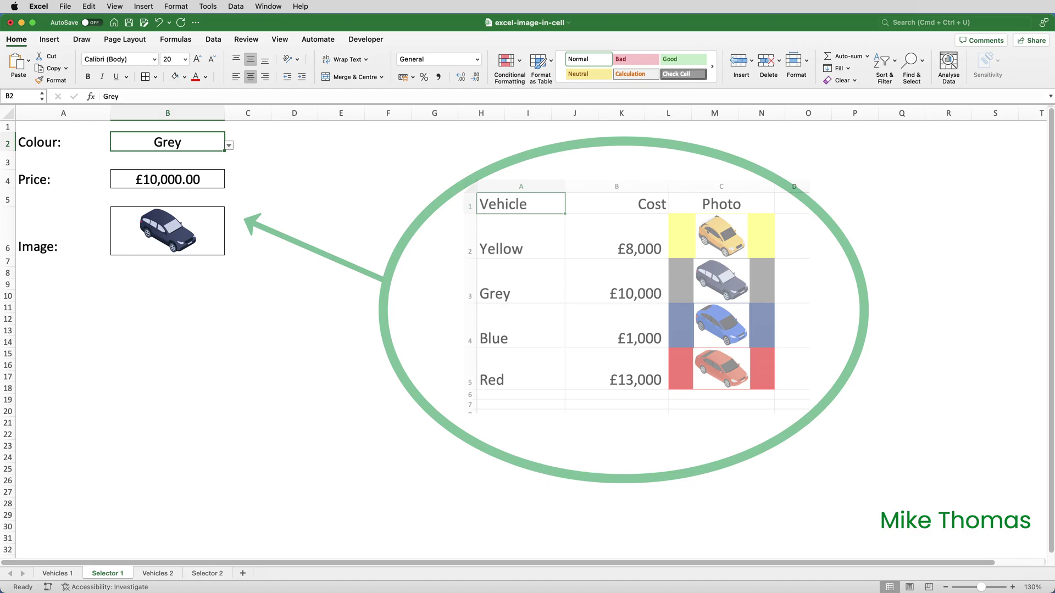
left_click(229, 146)
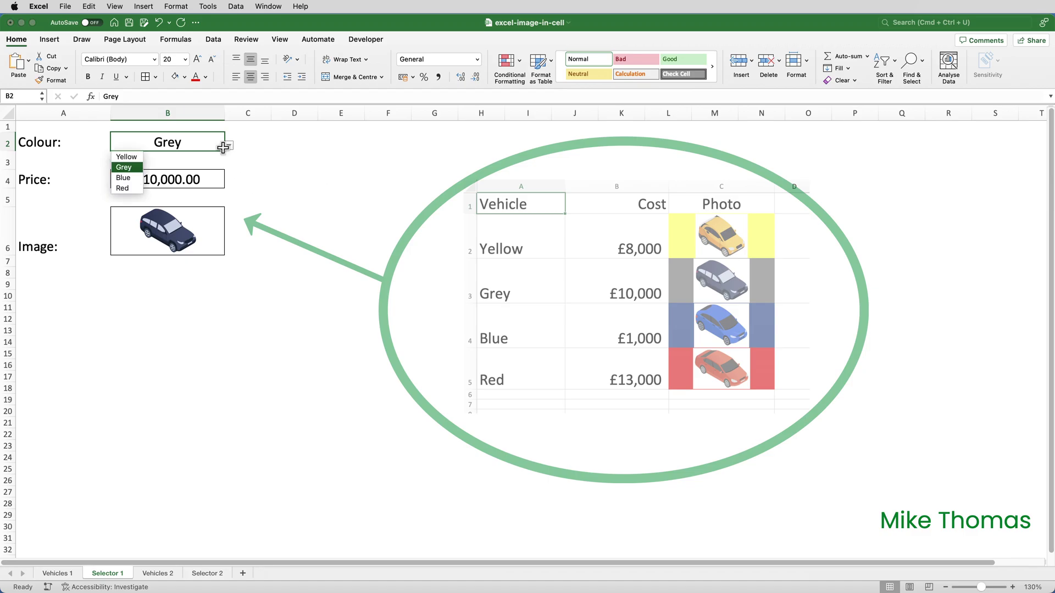
left_click(120, 189)
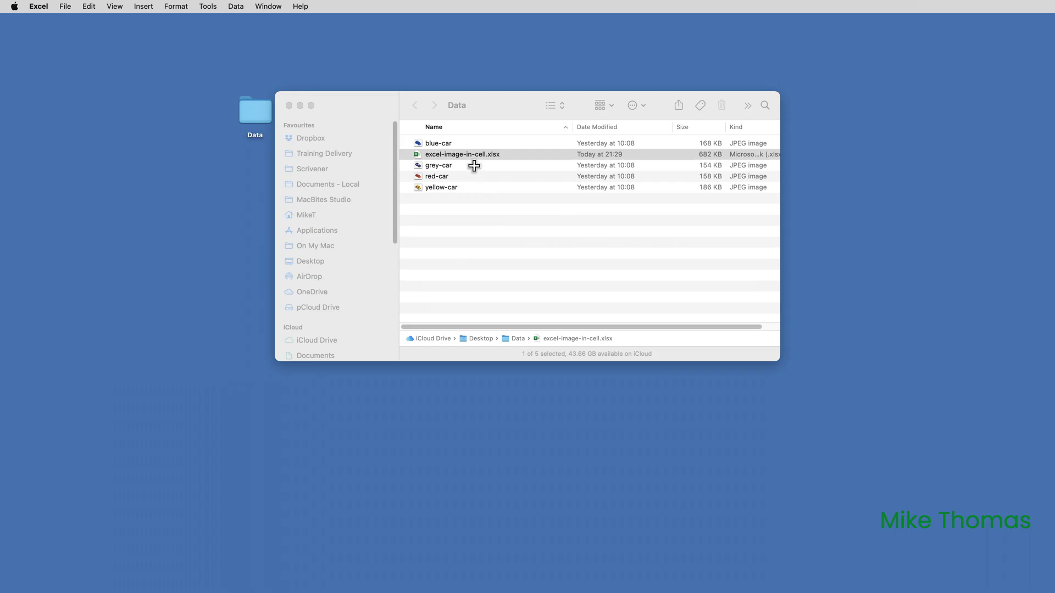
Step: Quick Look the blue-car and grey-car pictures in the Data folder
left_click(460, 146)
left_click(461, 144)
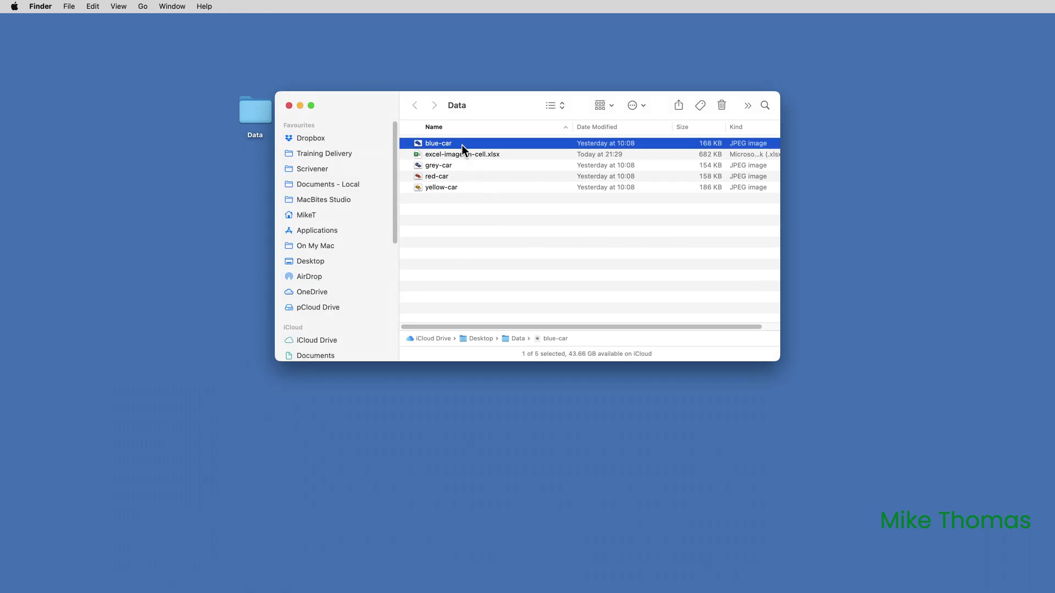
key("space")
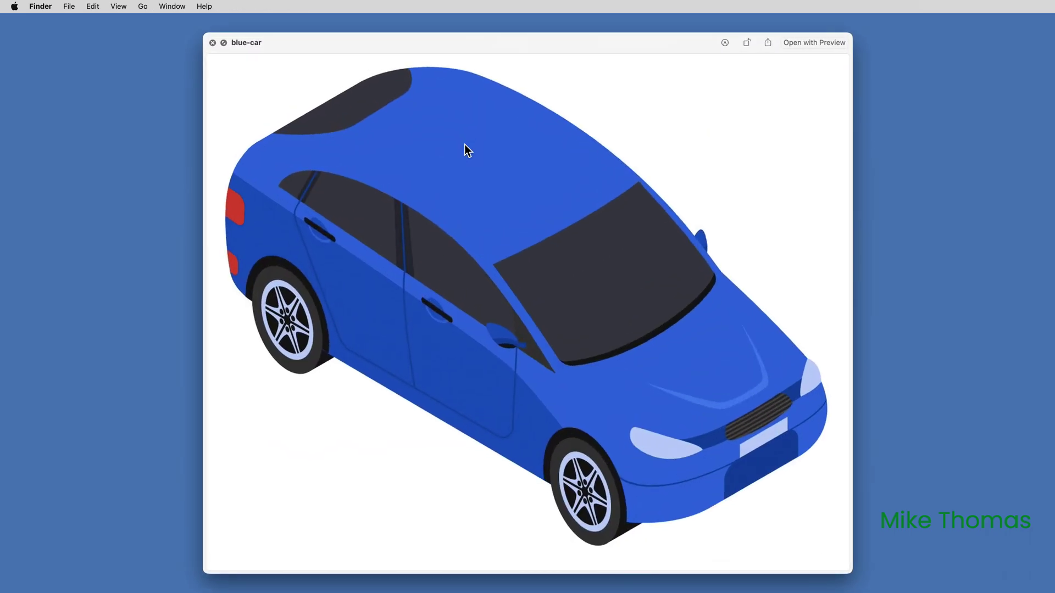
key("space")
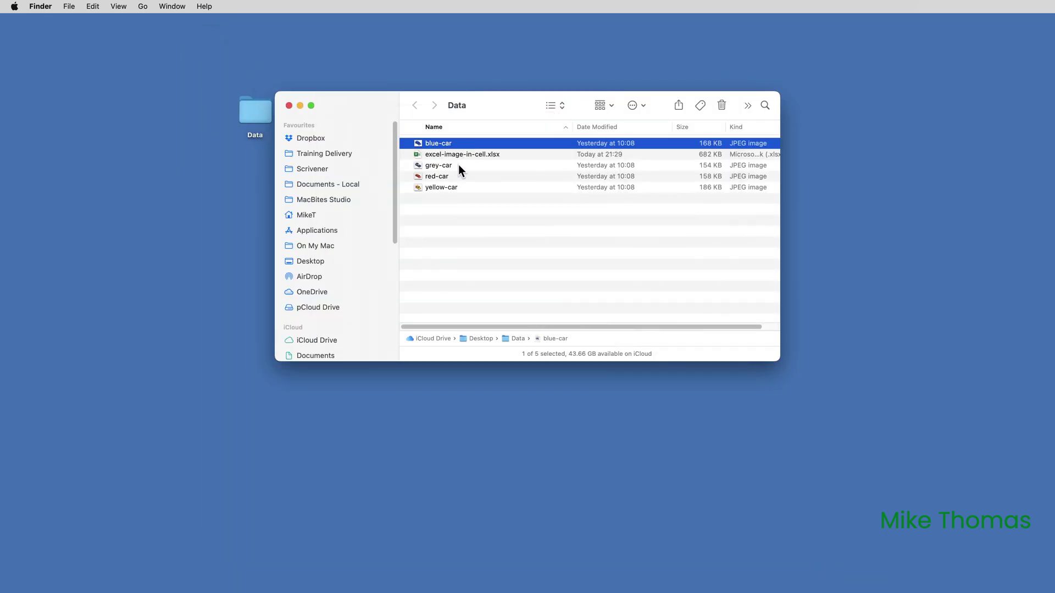
left_click(458, 164)
key("space")
Step: Quick Look the red-car and yellow-car pictures in the Data folder
key("space")
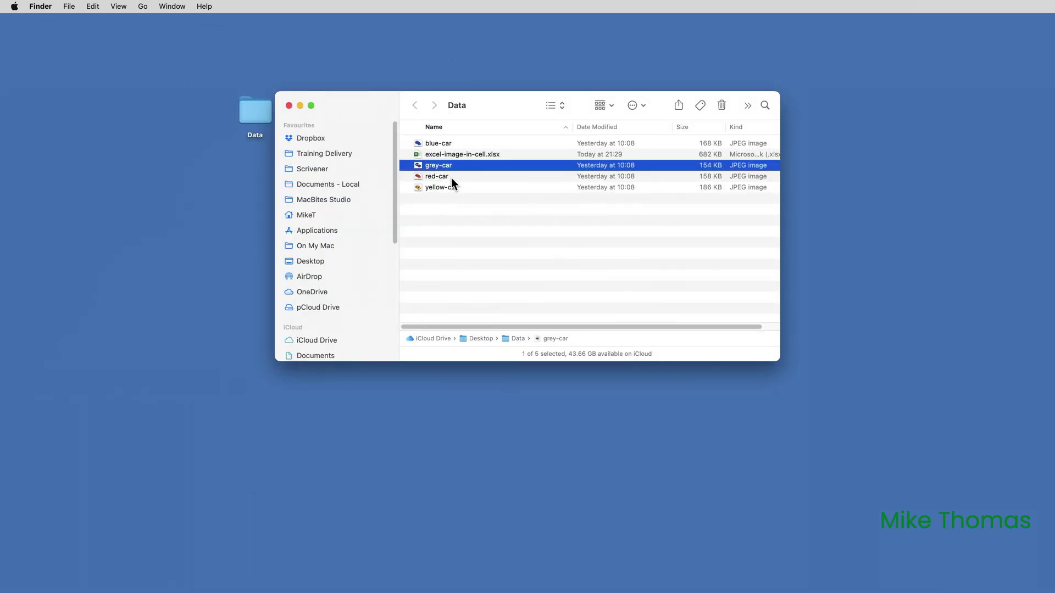
left_click(451, 177)
key("space")
key("space")
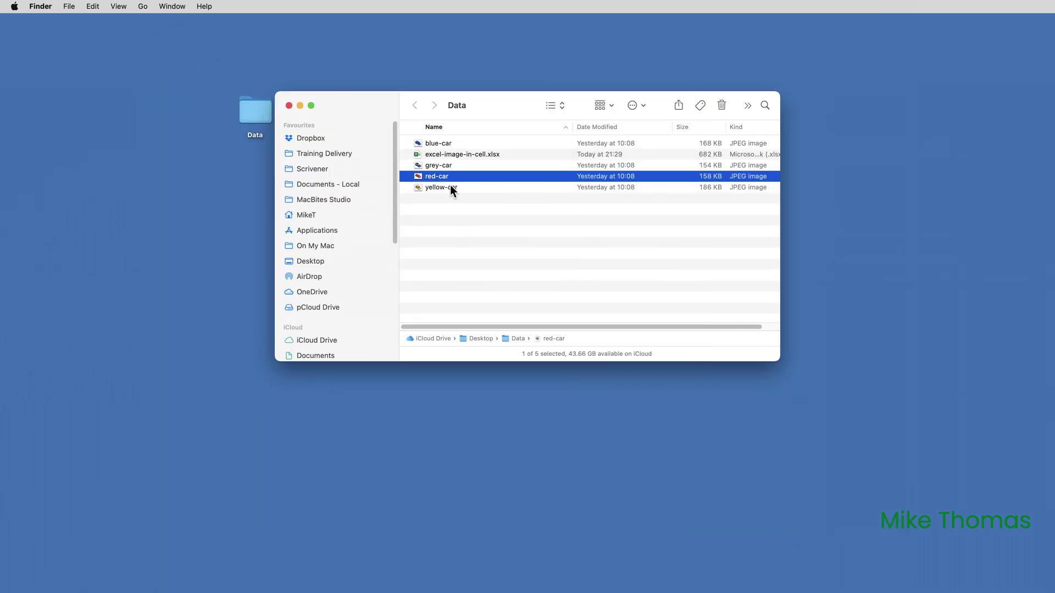
left_click(450, 187)
key("space")
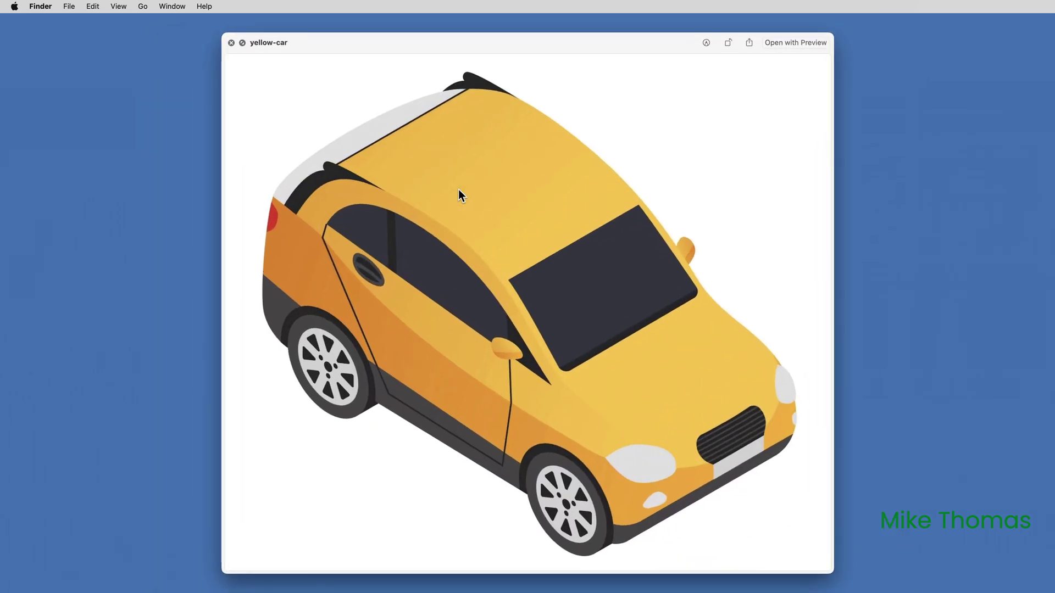
key("space")
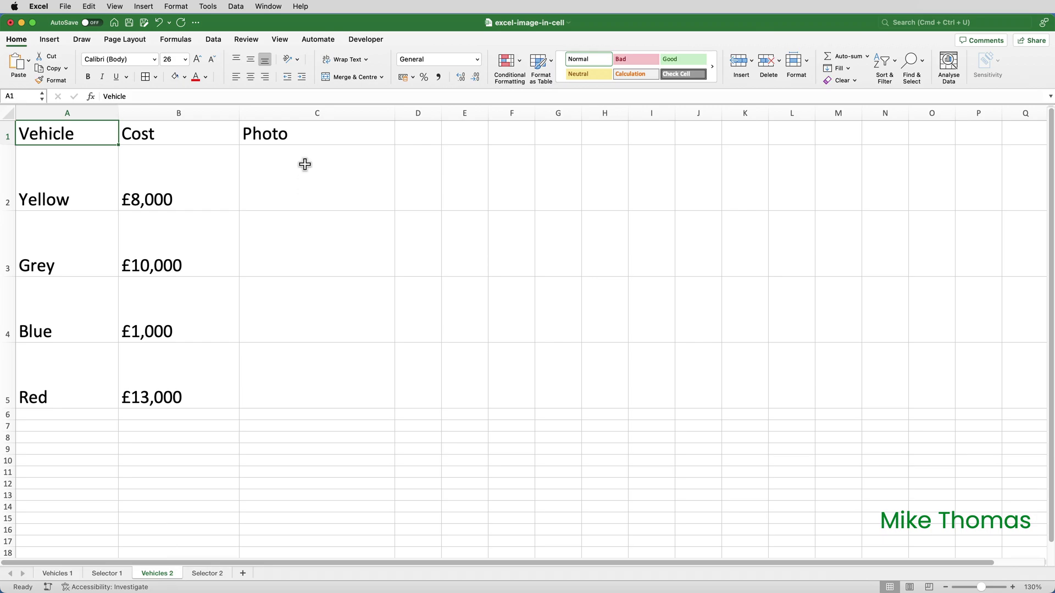
Step: Select the empty Photo cells C2:C5 and bring up the Place in Cell picture options
left_click_drag(304, 163, 297, 375)
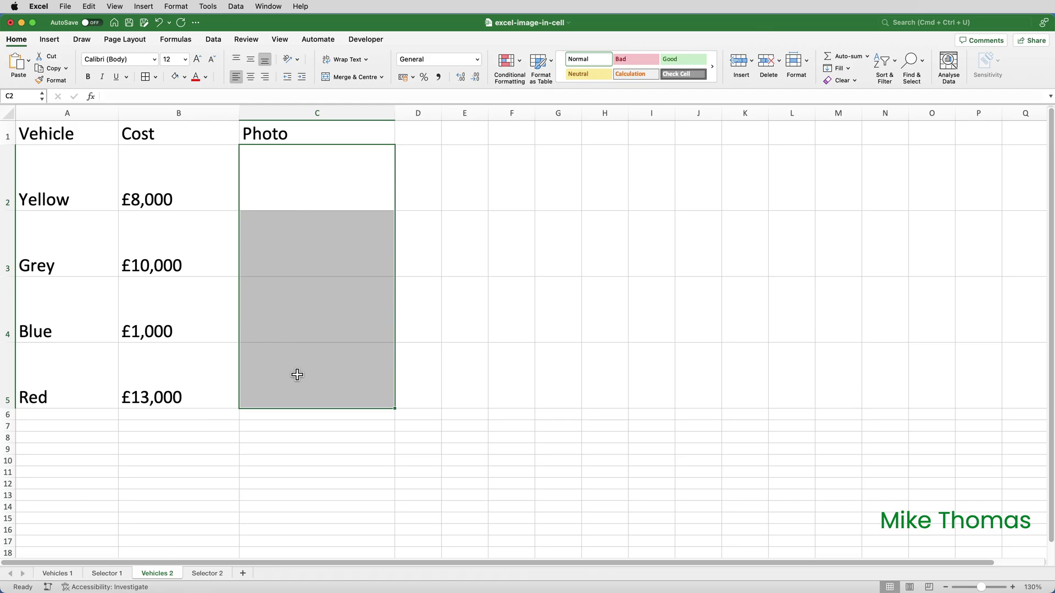
left_click(49, 39)
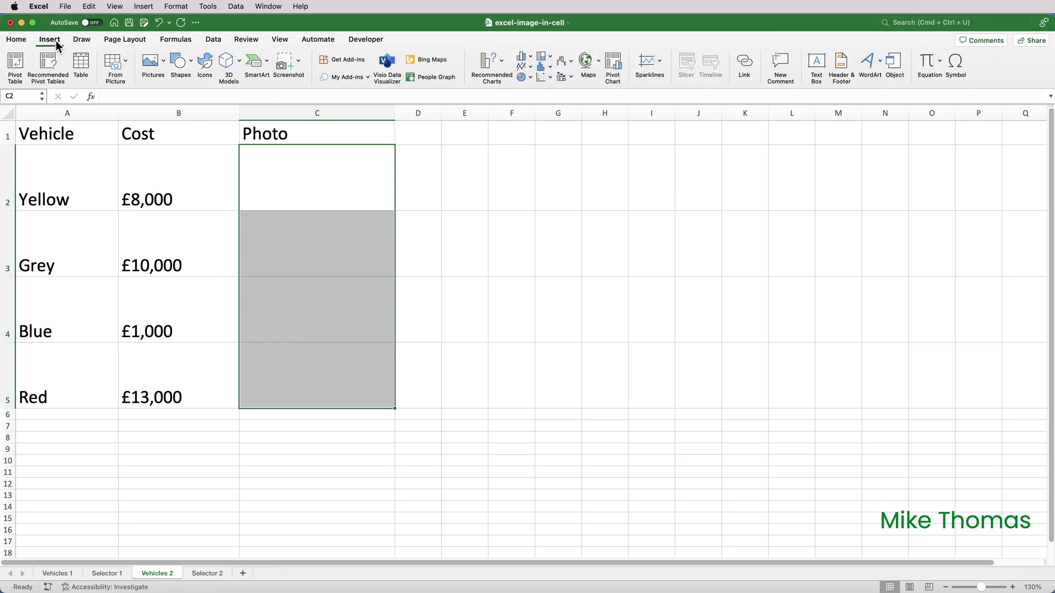
left_click(163, 69)
mouse_move(176, 81)
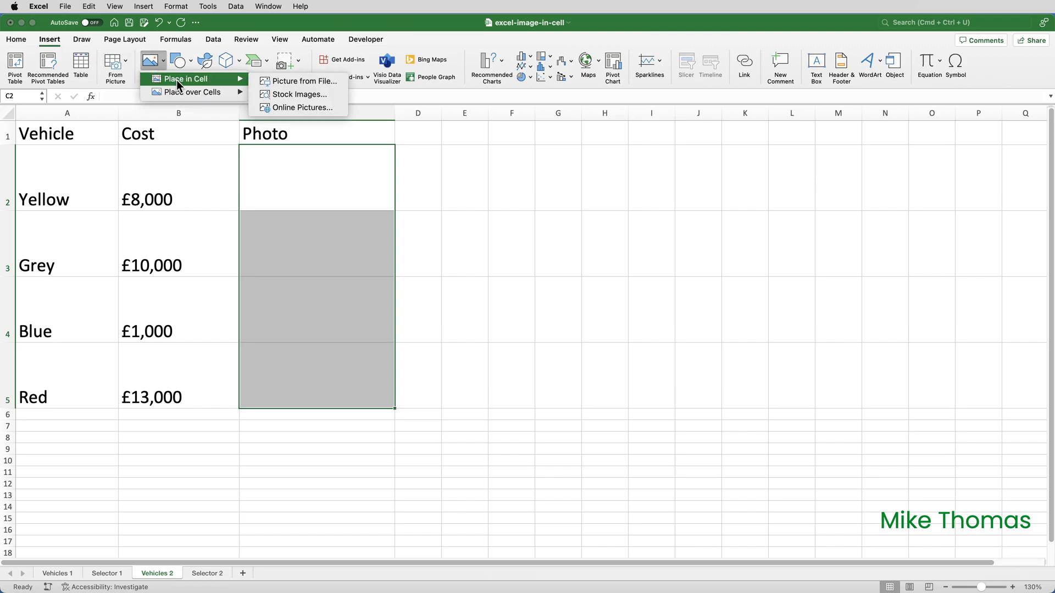
Step: Insert the yellow, grey, blue and red car JPEGs from the Data folder into cells C2:C5
left_click(283, 83)
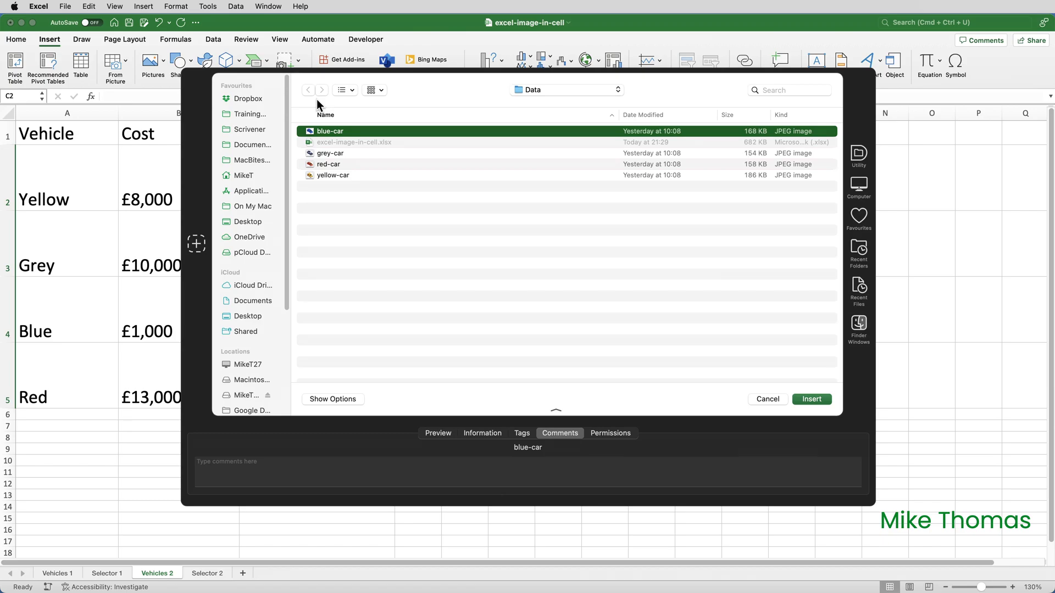
left_click(333, 176)
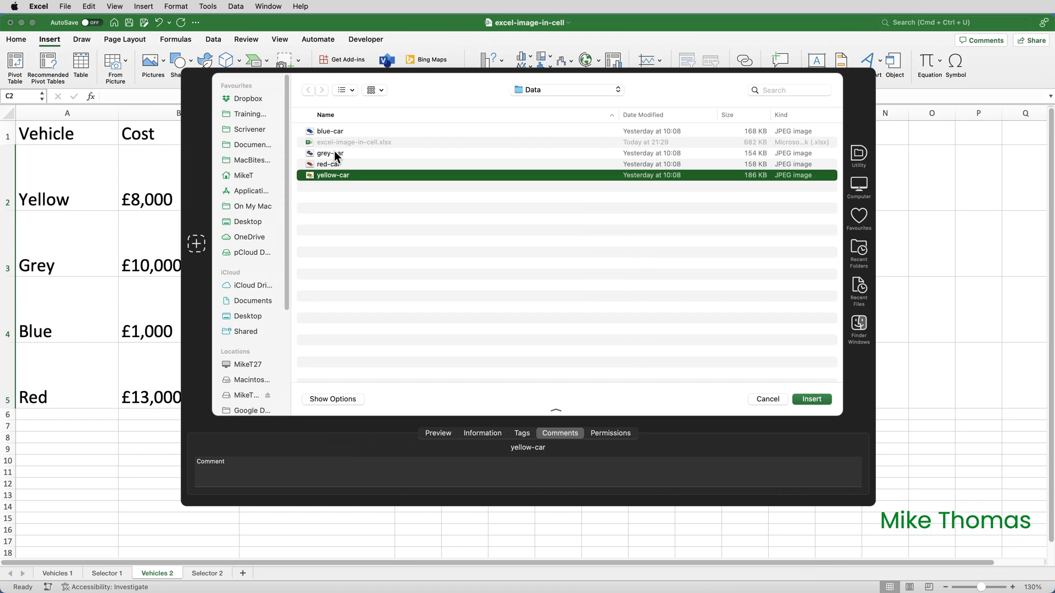
left_click(336, 154, "super")
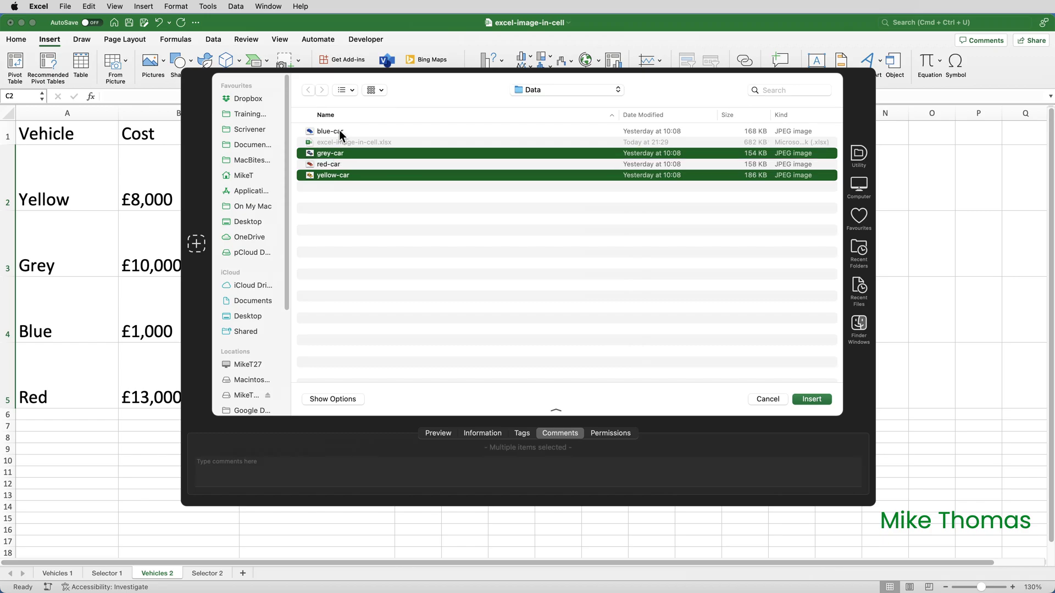
left_click(339, 131, "super")
left_click(329, 164, "super")
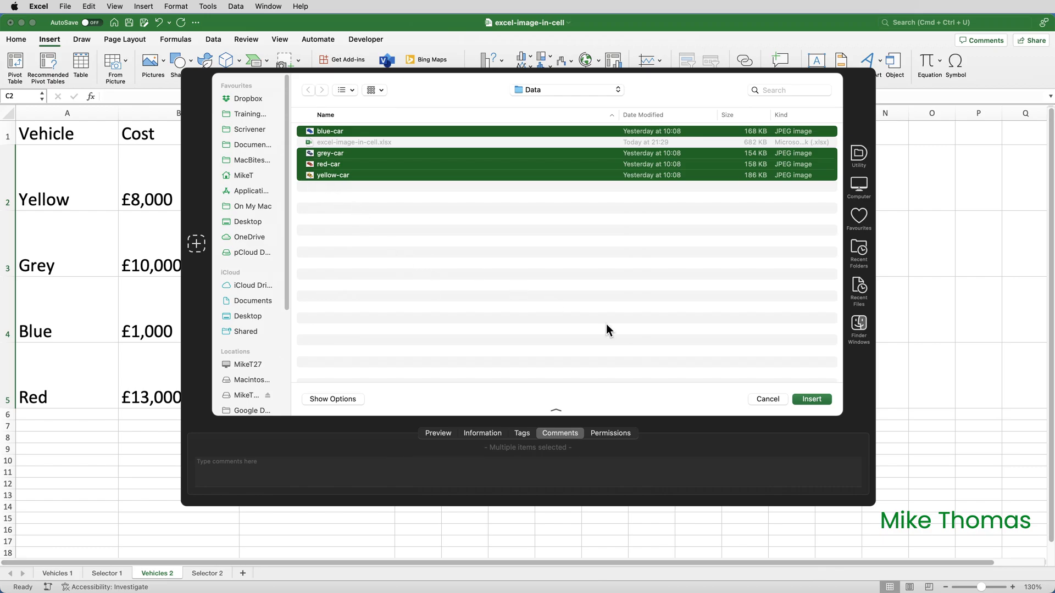
left_click(811, 400)
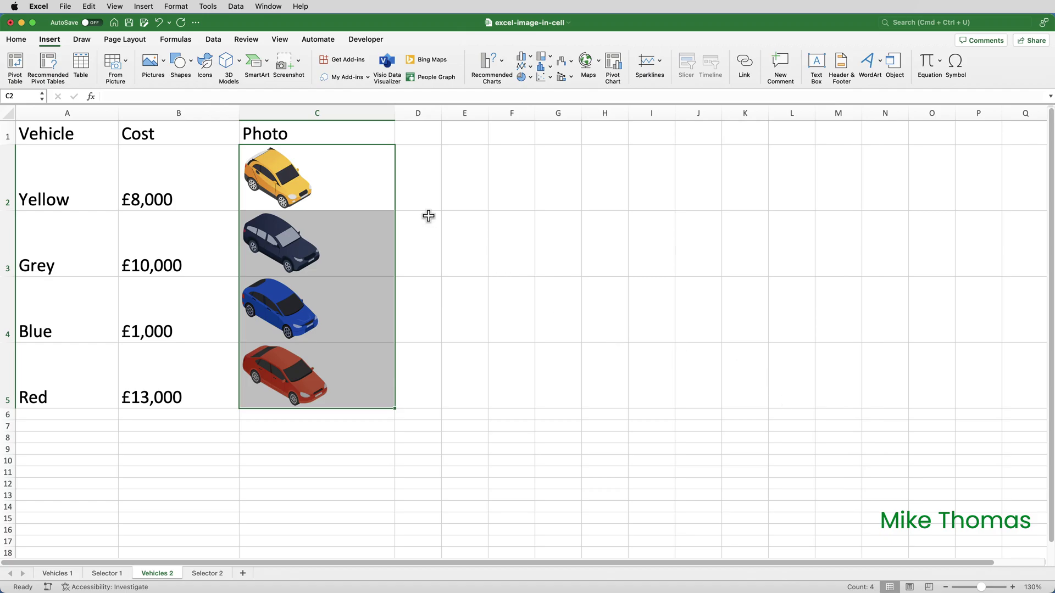
Step: Apply centre alignment to the Photo heading and car pictures in C1:C5
left_click(374, 188)
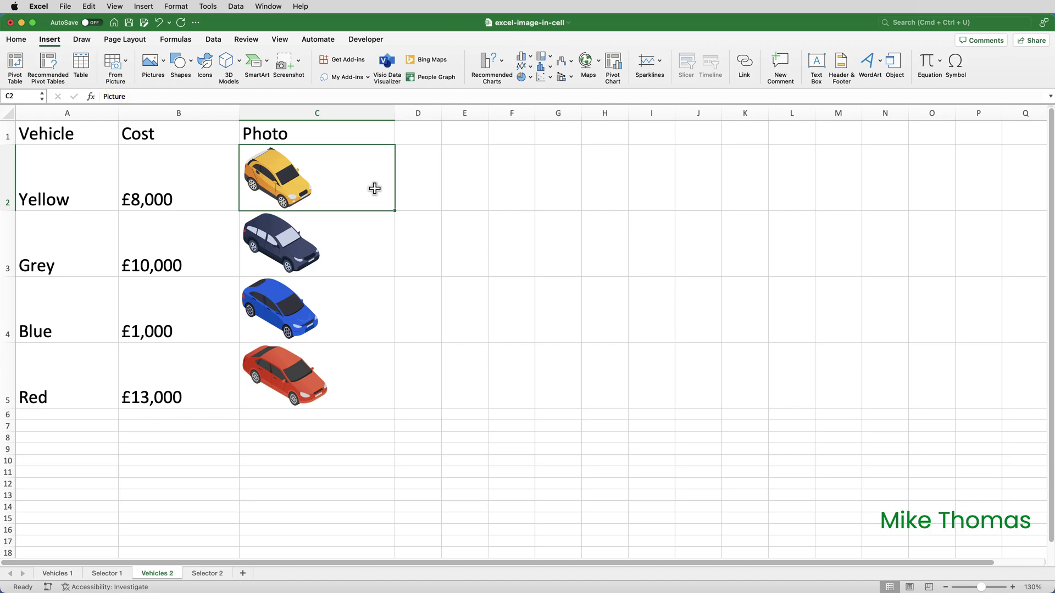
left_click(348, 131)
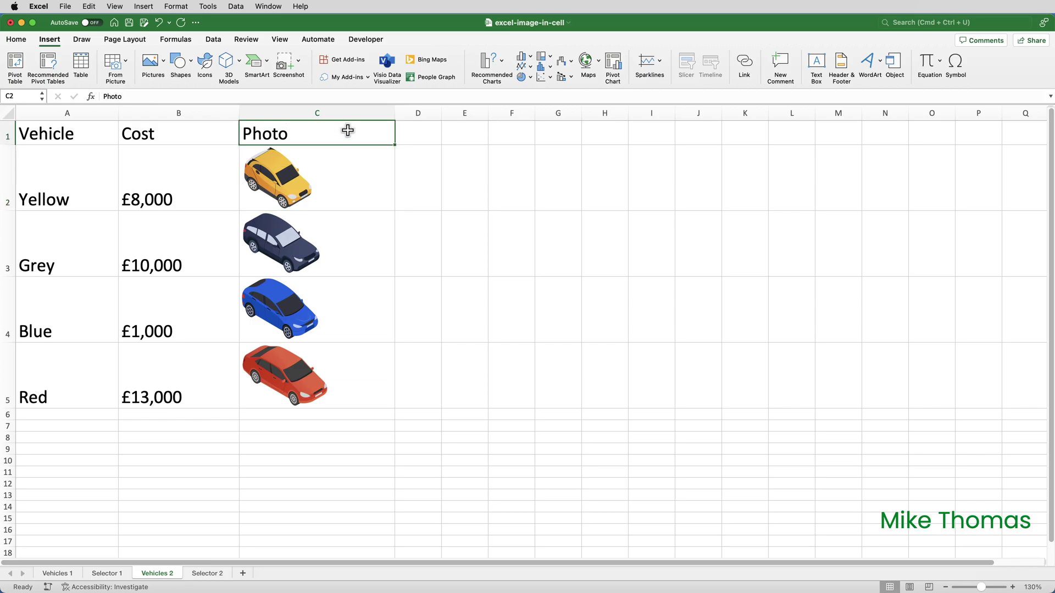
left_click_drag(347, 130, 319, 357)
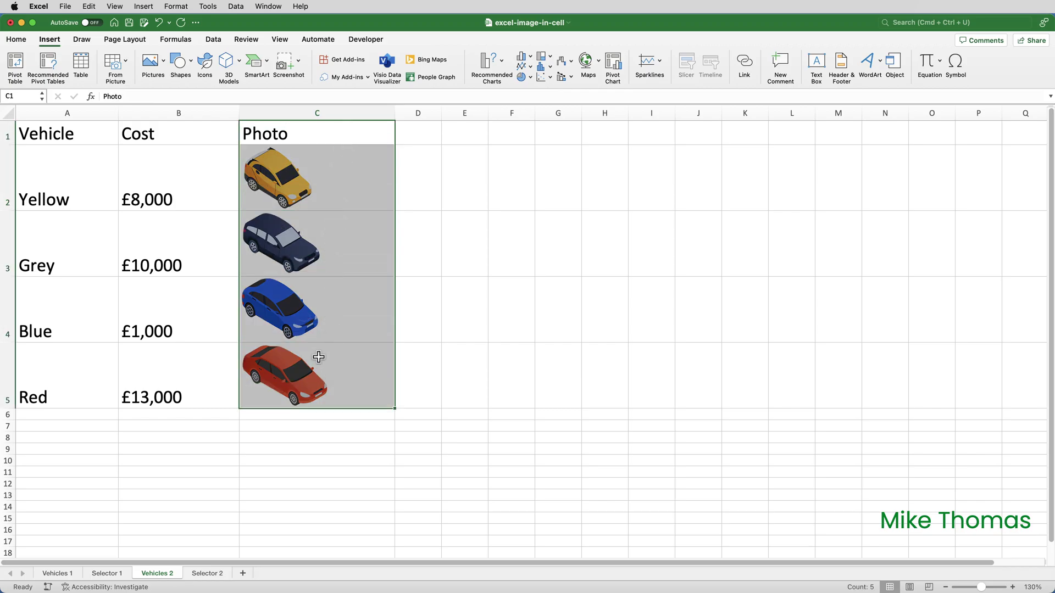
left_click(24, 42)
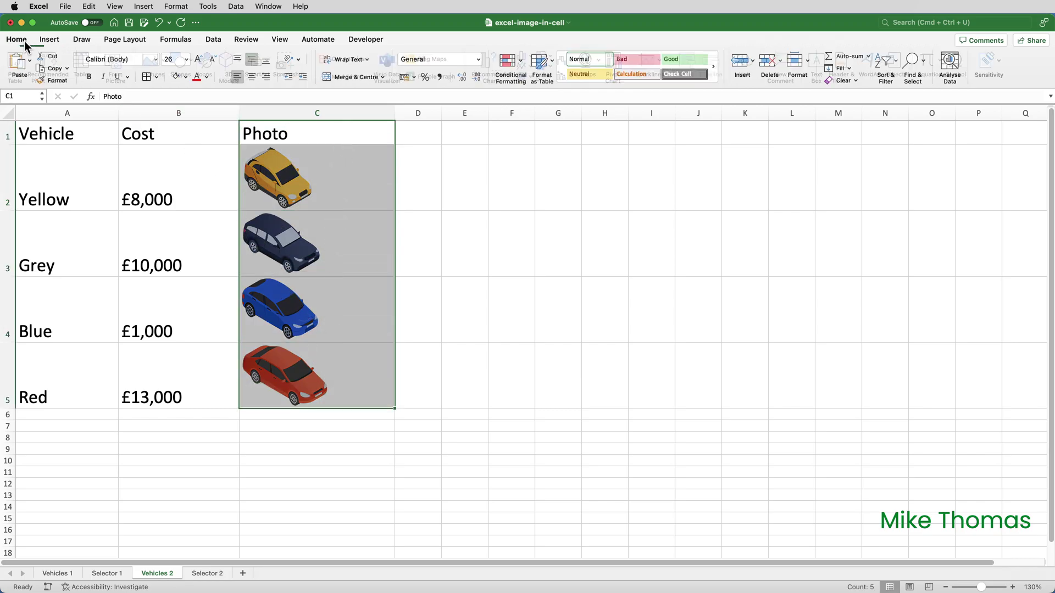
left_click(250, 80)
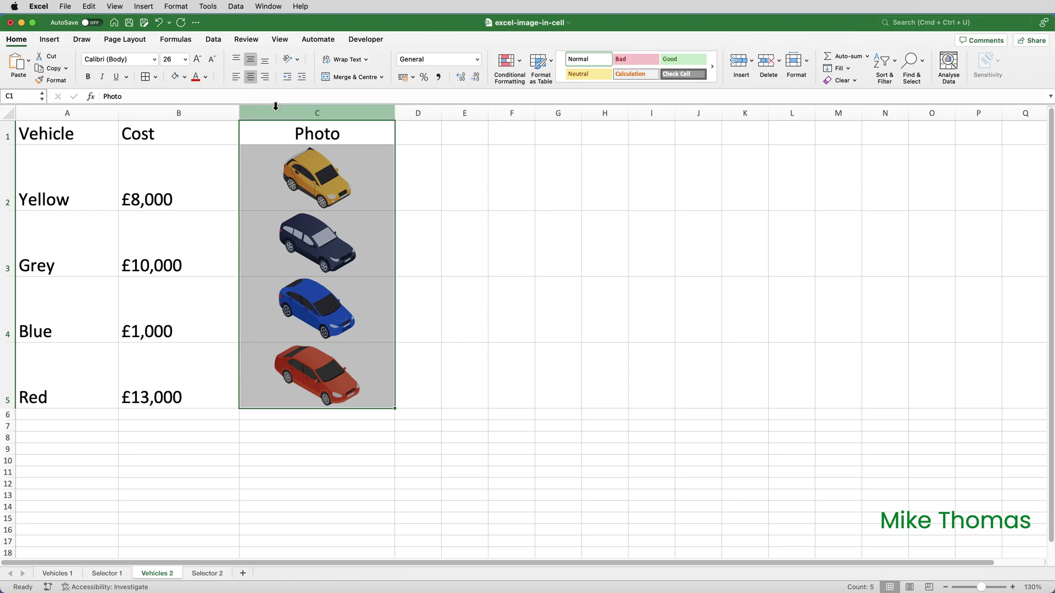
left_click(433, 196)
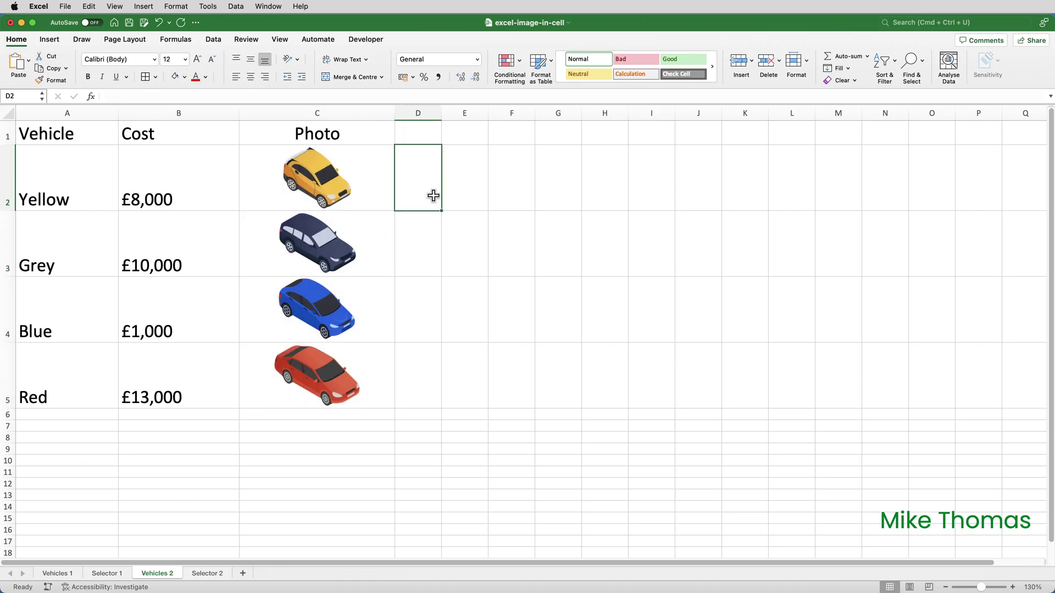
left_click(367, 187)
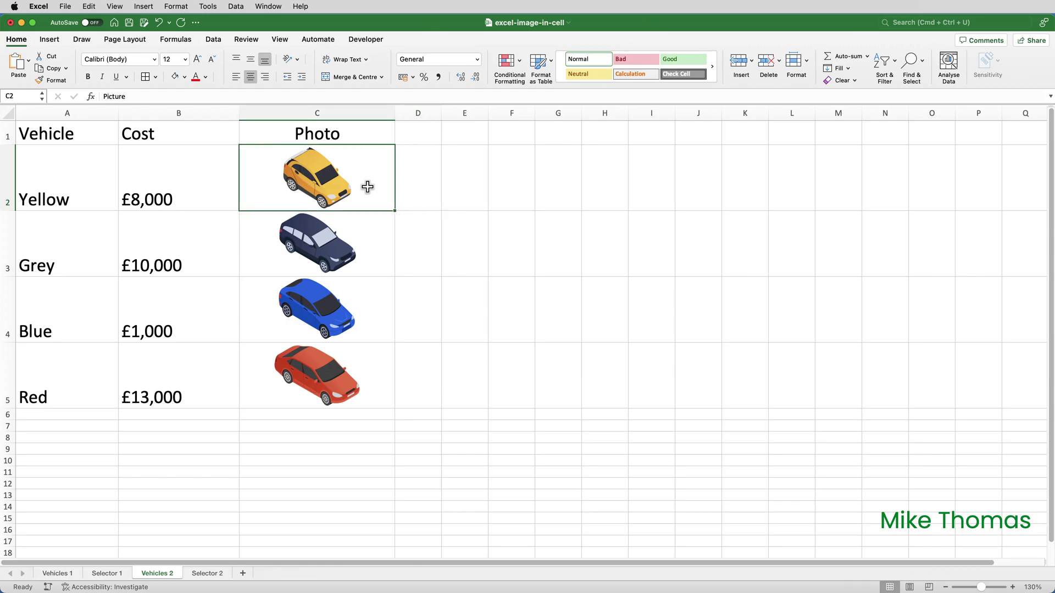
Step: Fill photo cell C2 yellow and C3 grey
left_click(184, 77)
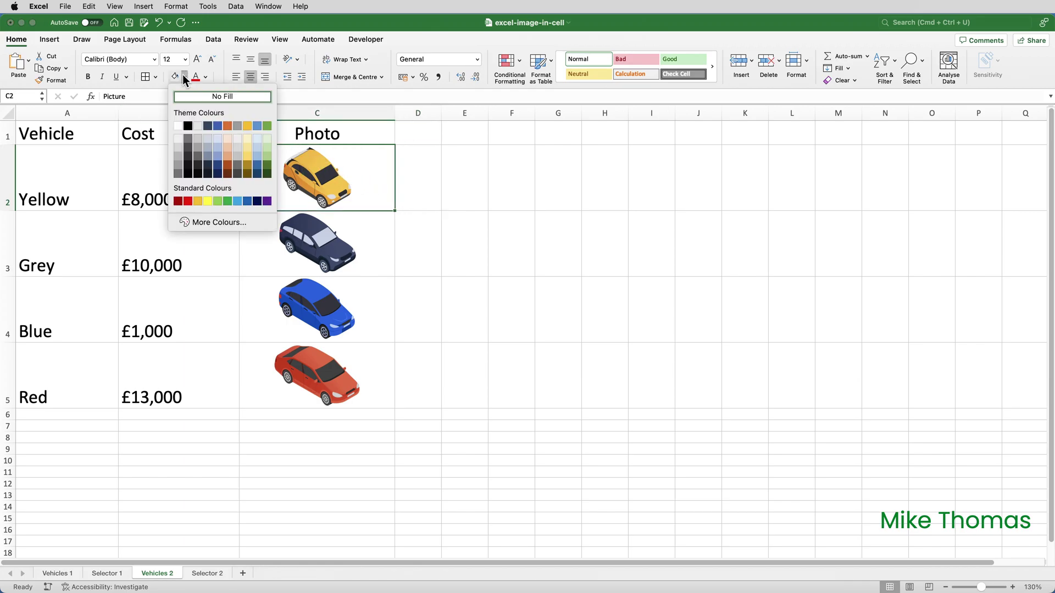
left_click(208, 202)
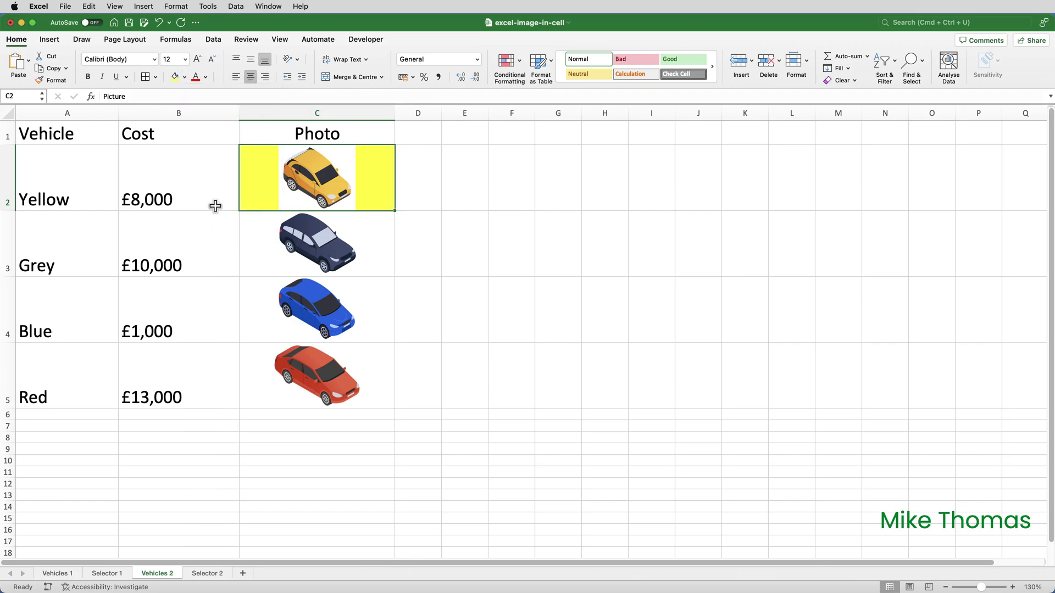
left_click(353, 268)
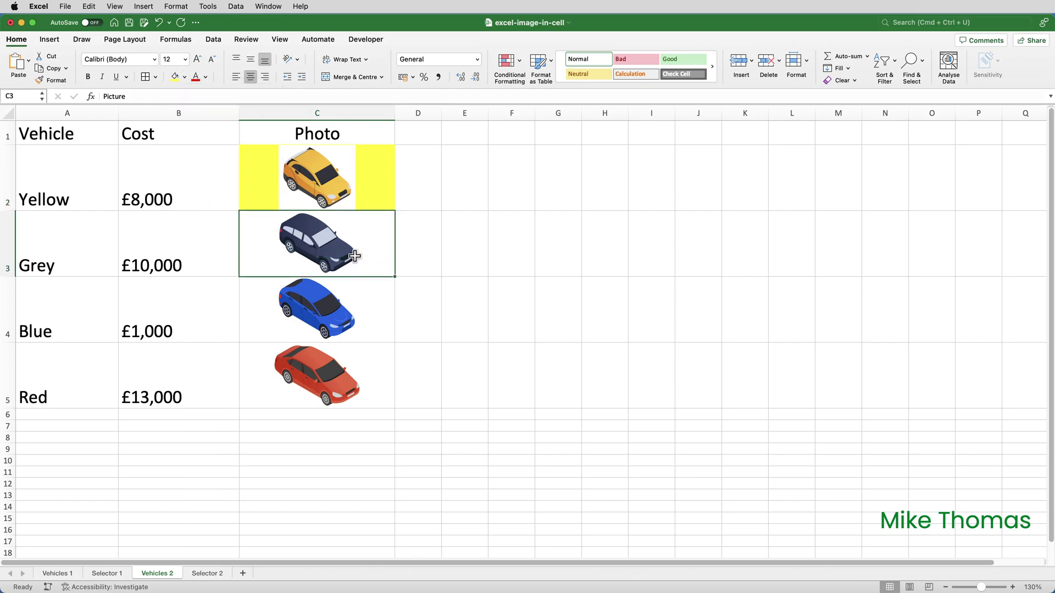
left_click(185, 77)
left_click(199, 154)
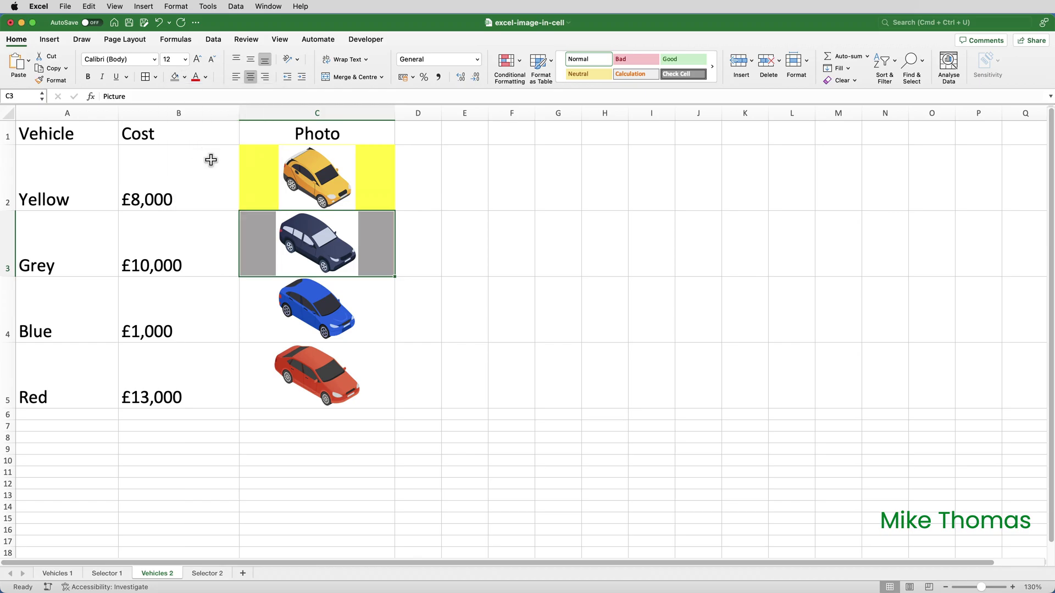
Step: Fill photo cell C4 blue and C5 red
left_click(300, 308)
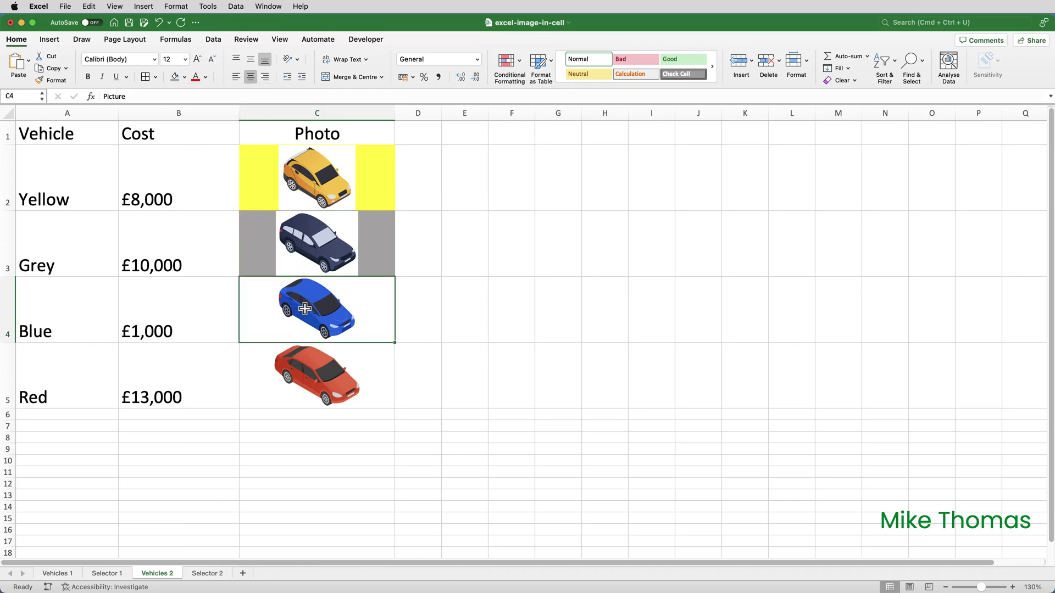
left_click(184, 77)
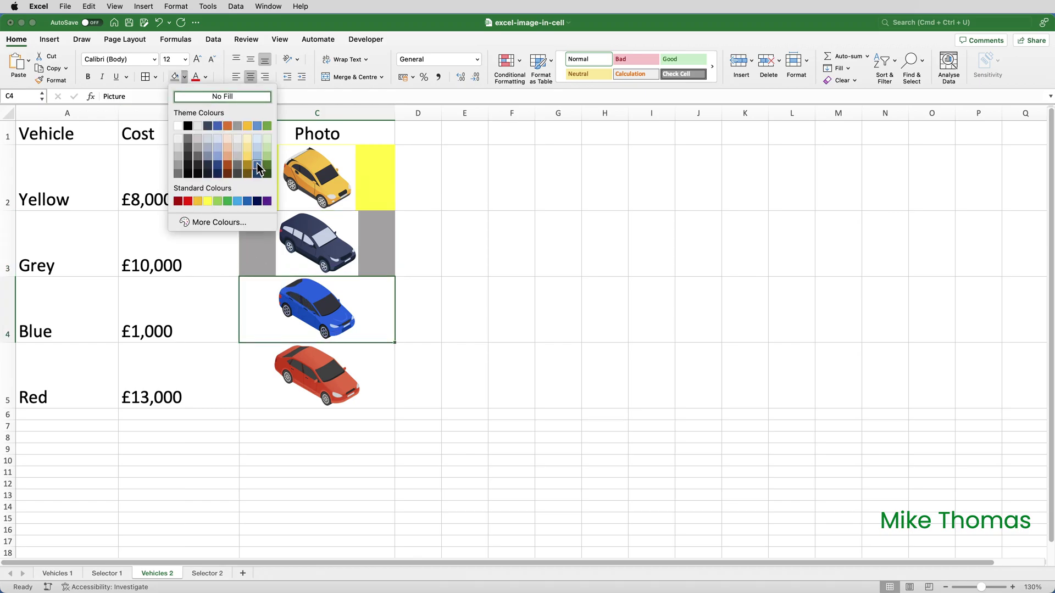
left_click(258, 167)
left_click(311, 374)
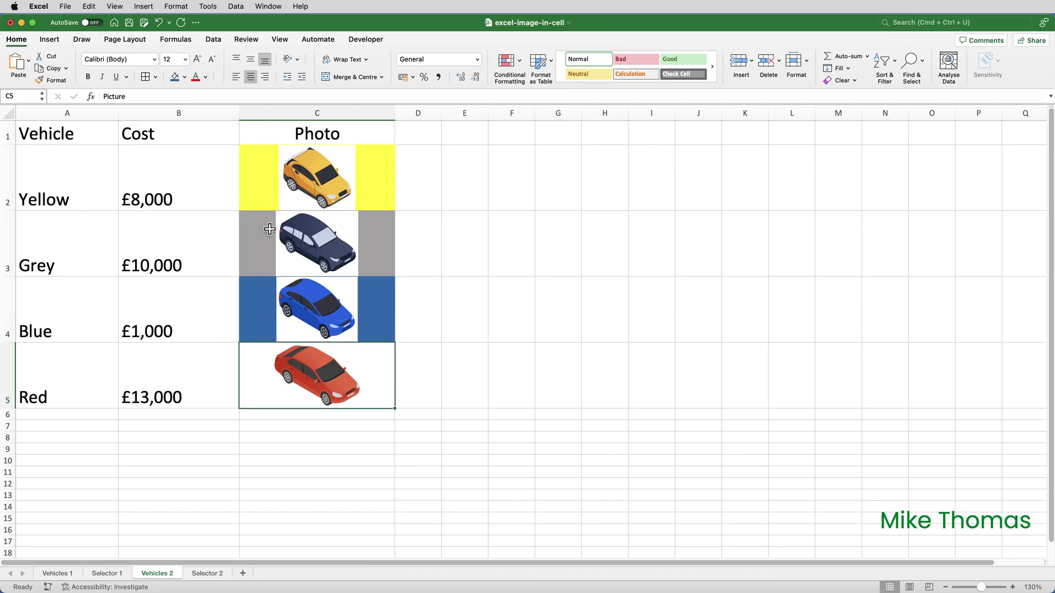
left_click(184, 77)
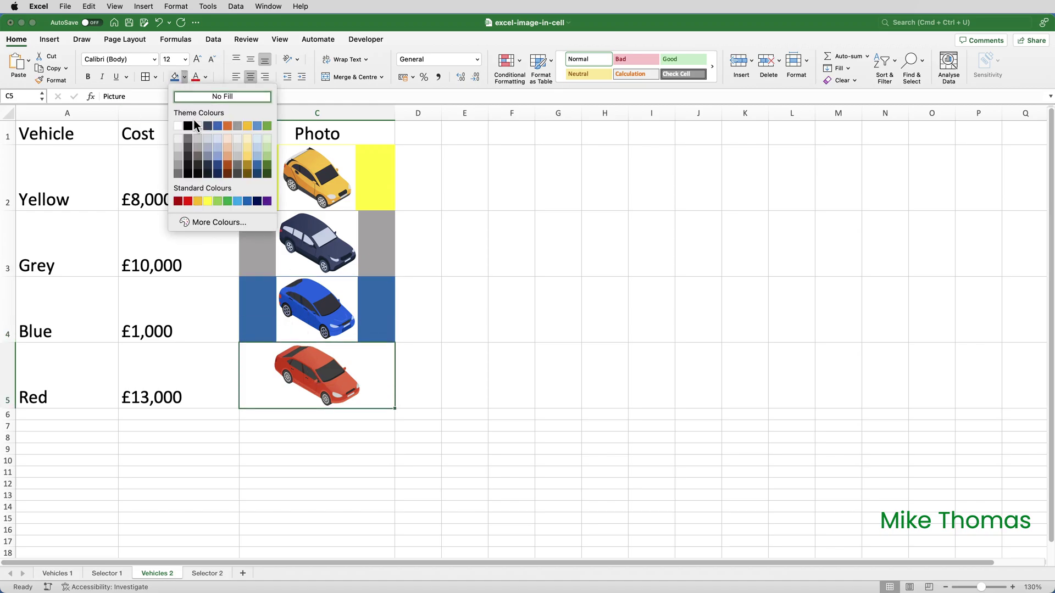
left_click(189, 201)
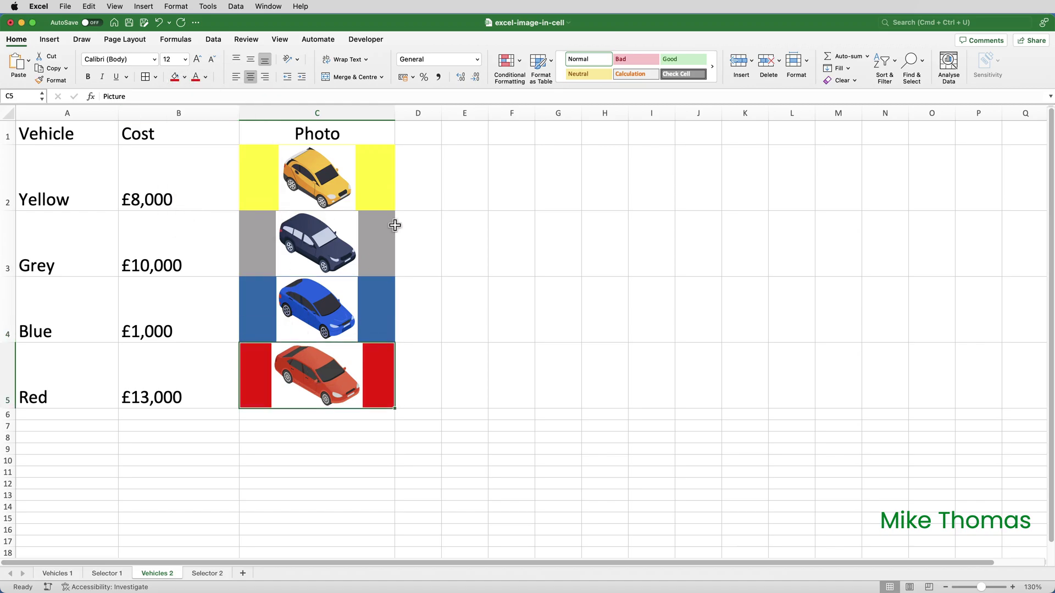
left_click(464, 227)
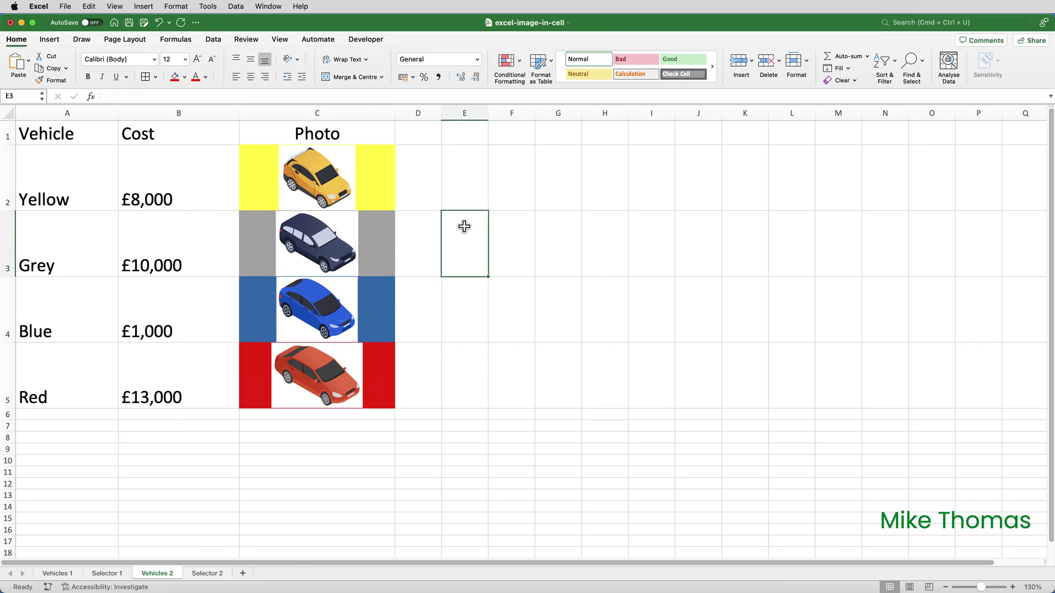
Step: On Selector 2, inspect the XLOOKUP price formula in B4 and image formula in B6
left_click(208, 573)
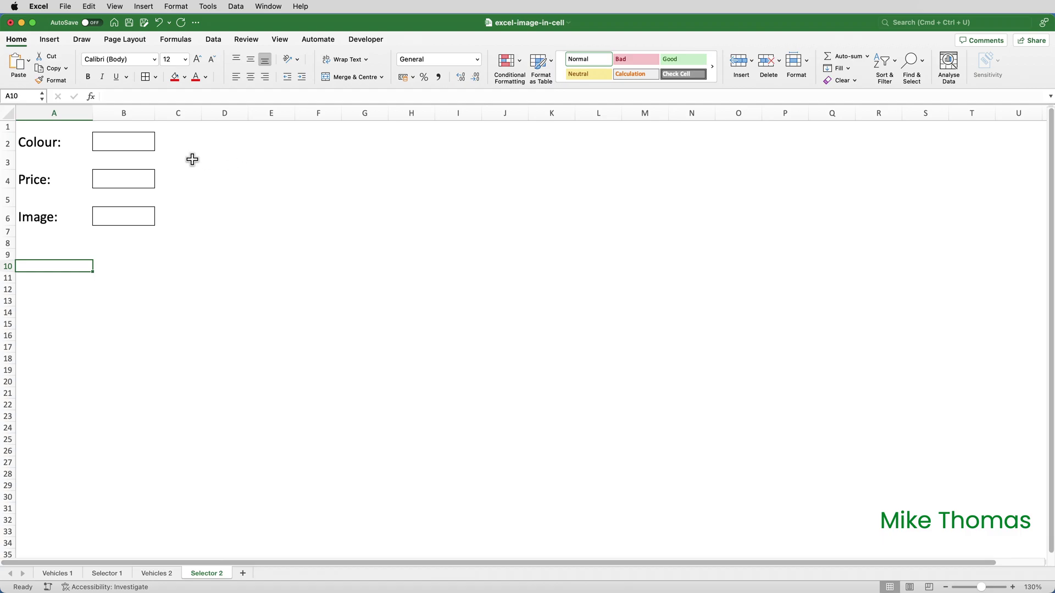
left_click(130, 138)
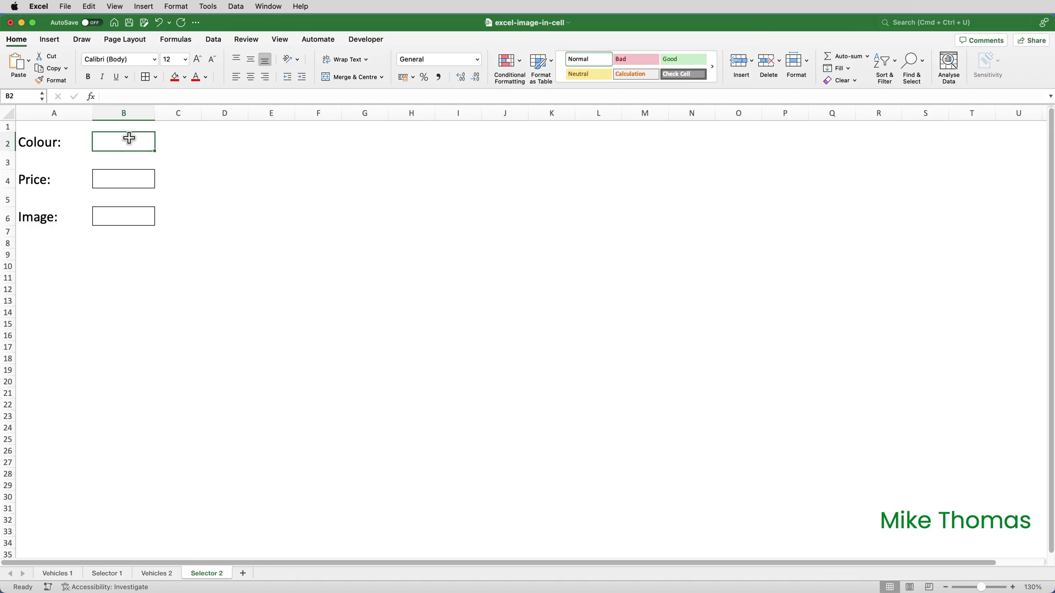
left_click(138, 181)
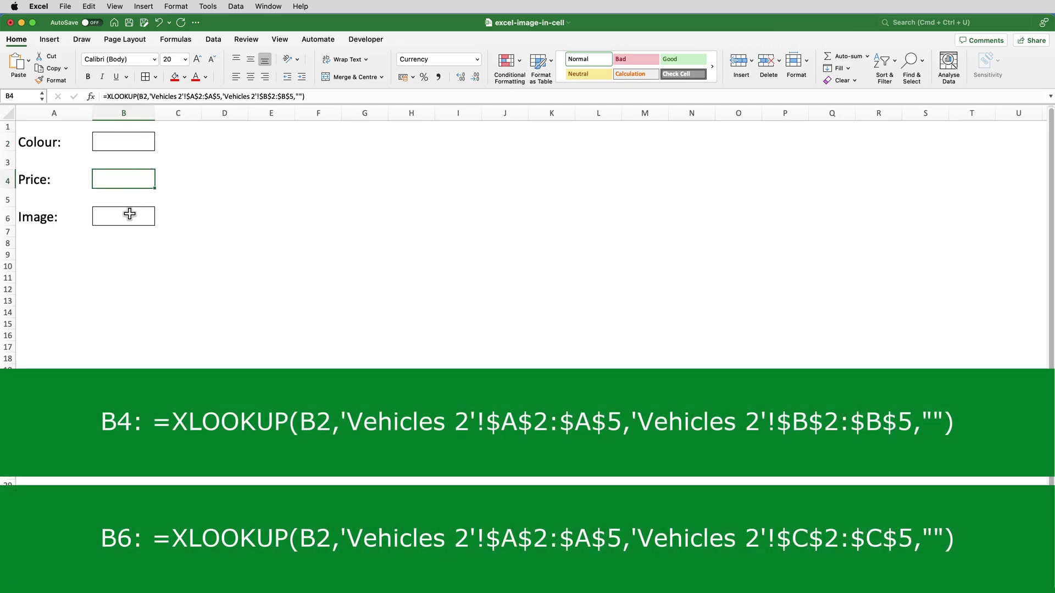
left_click(130, 215)
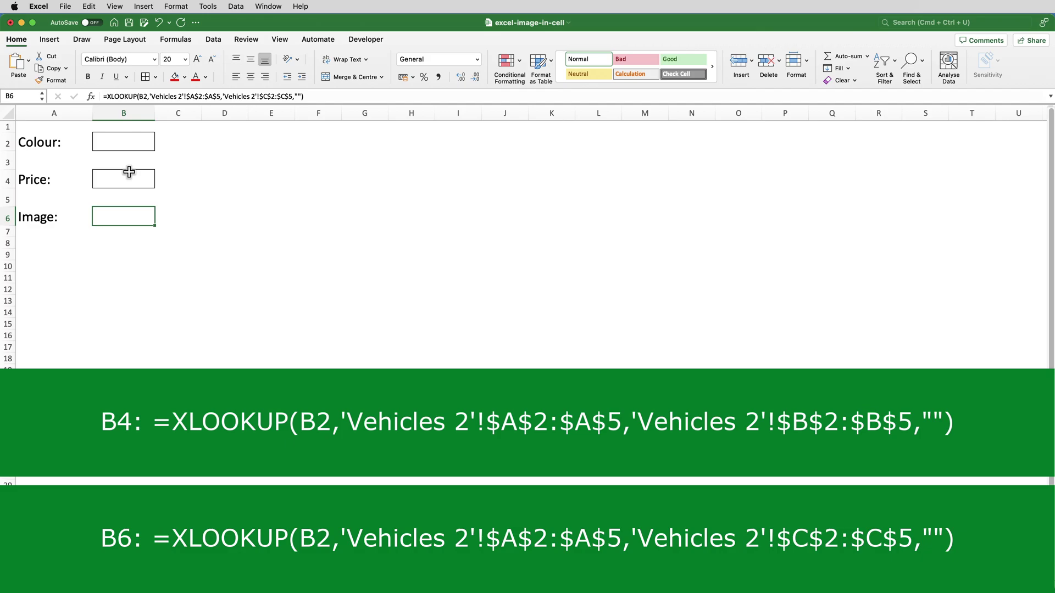
left_click(128, 172)
left_click(128, 213)
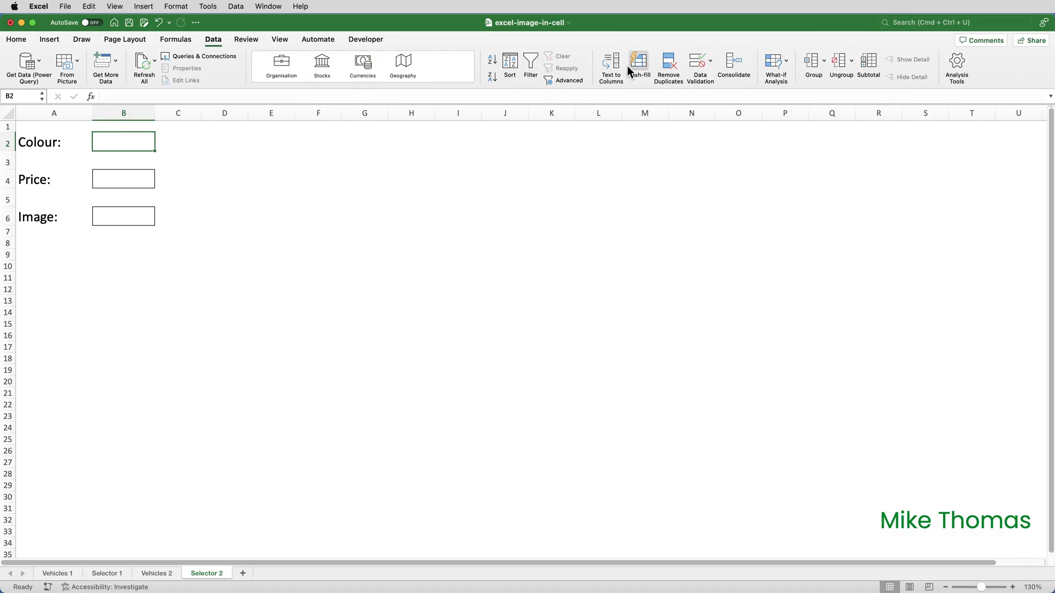
Step: Add a List validation to B2 with source ='Vehicles 2'!$C$2:$C$5, then test its arrow
left_click(698, 63)
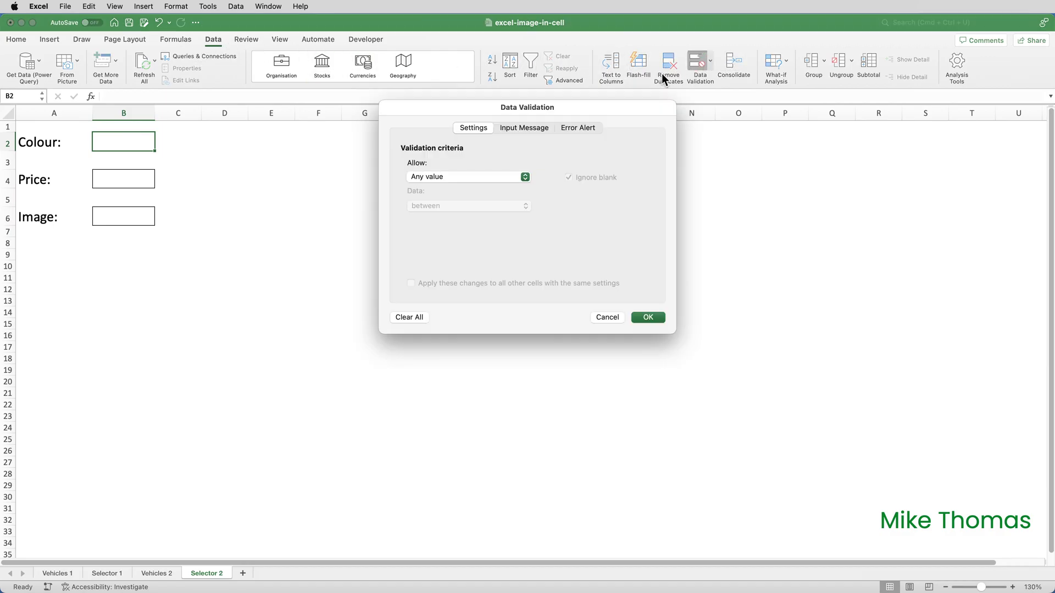
left_click(525, 176)
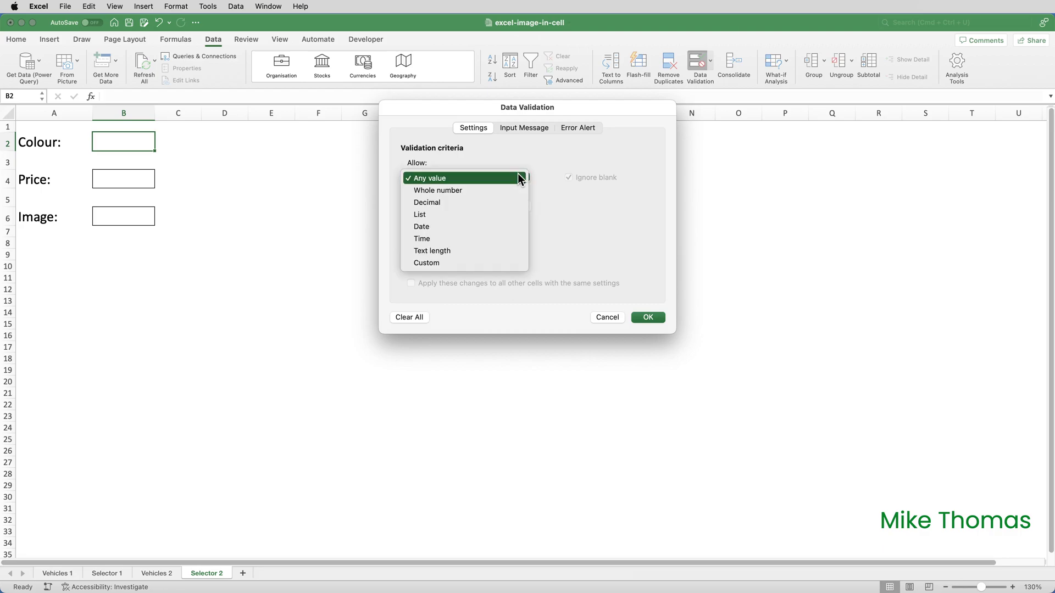
left_click(433, 215)
left_click(433, 234)
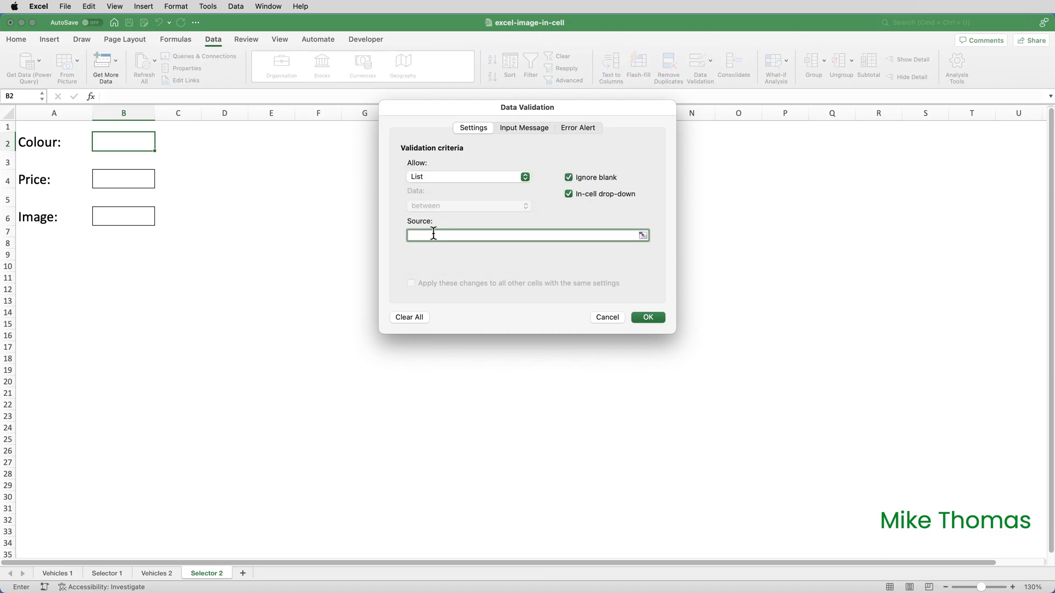
left_click(166, 577)
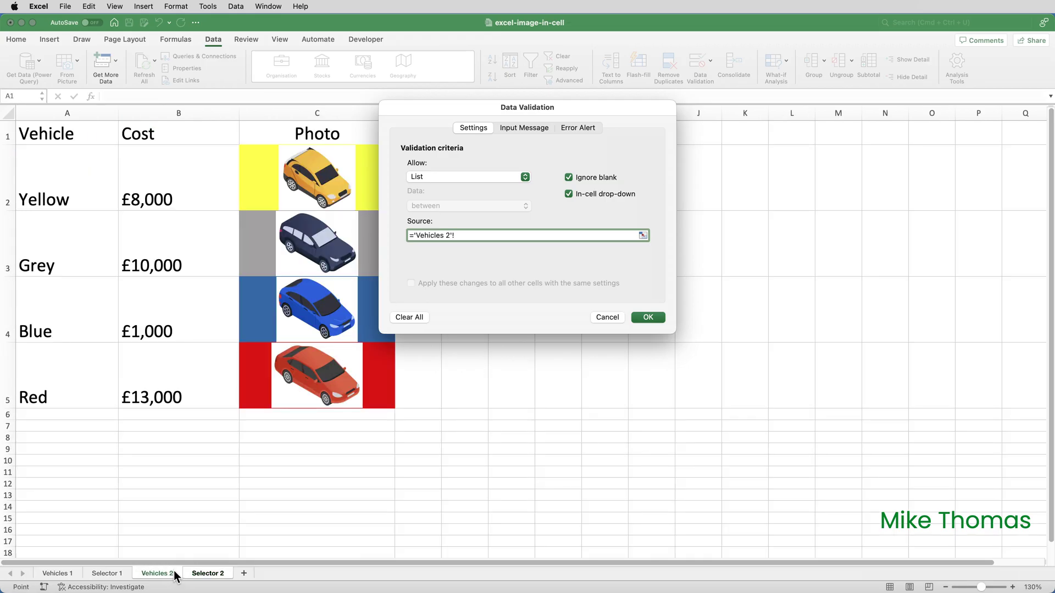
left_click(311, 165)
left_click_drag(311, 165, 314, 365)
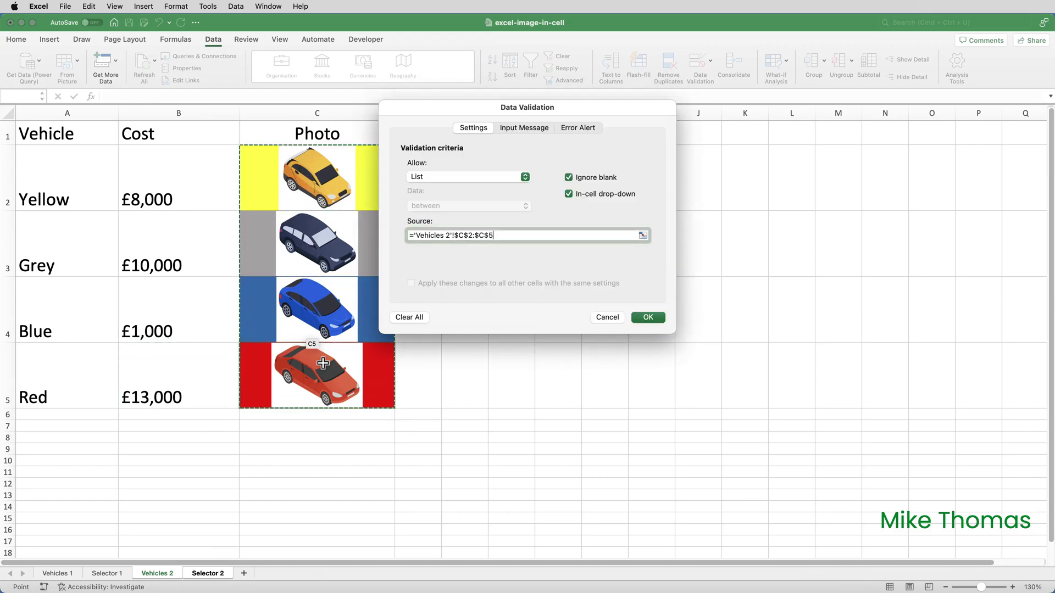
left_click(659, 318)
left_click(160, 145)
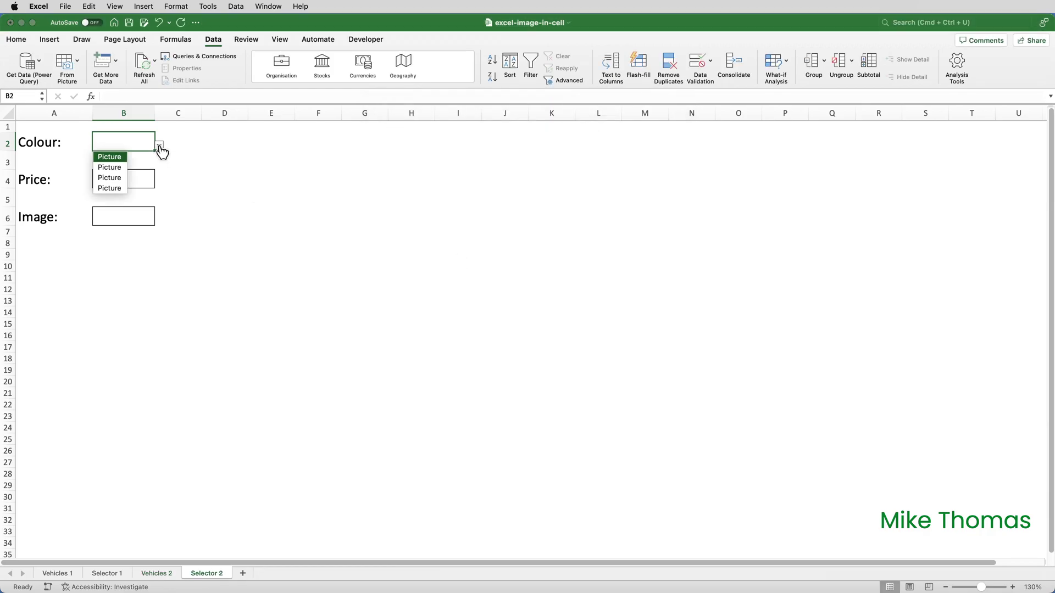
left_click(160, 146)
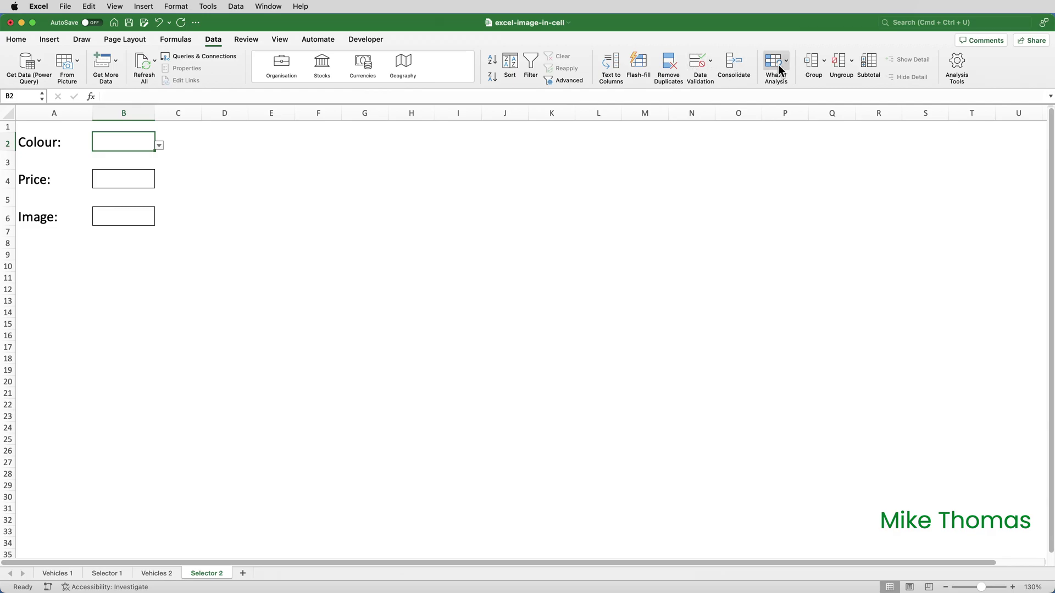
Step: Switch B2's list source to 'Vehicles 2'!$A$2:$A$5 and pick Blue, showing £1,000 and the blue car
left_click(697, 65)
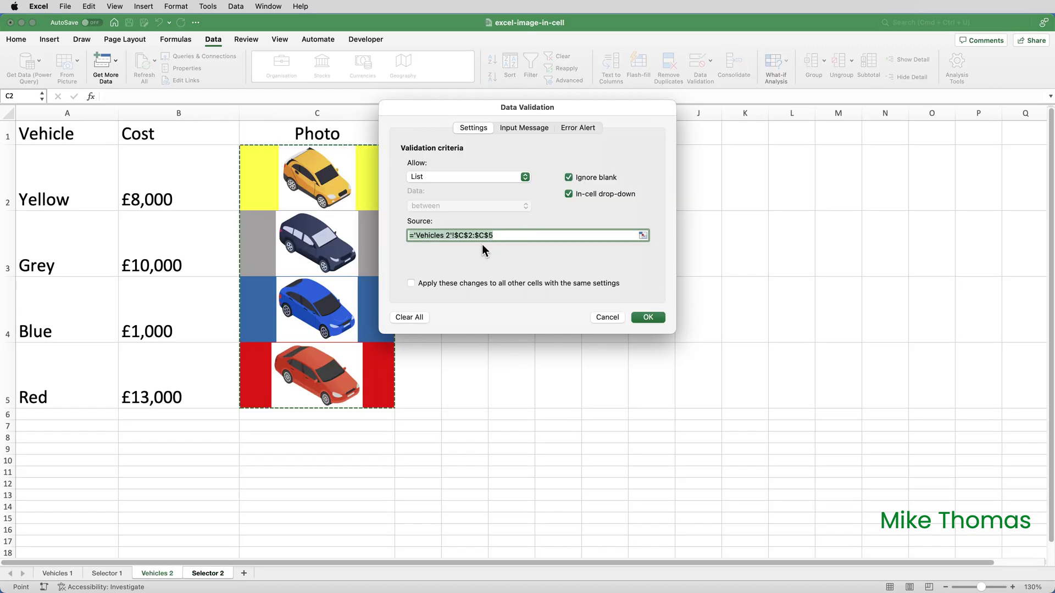
key("BackSpace")
type("=")
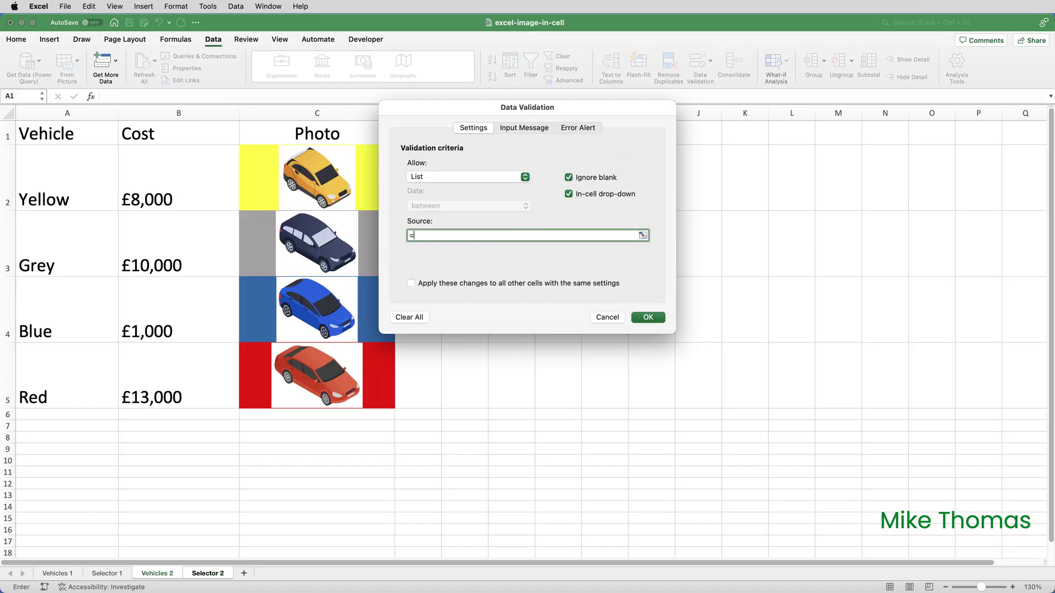
left_click_drag(84, 179, 79, 371)
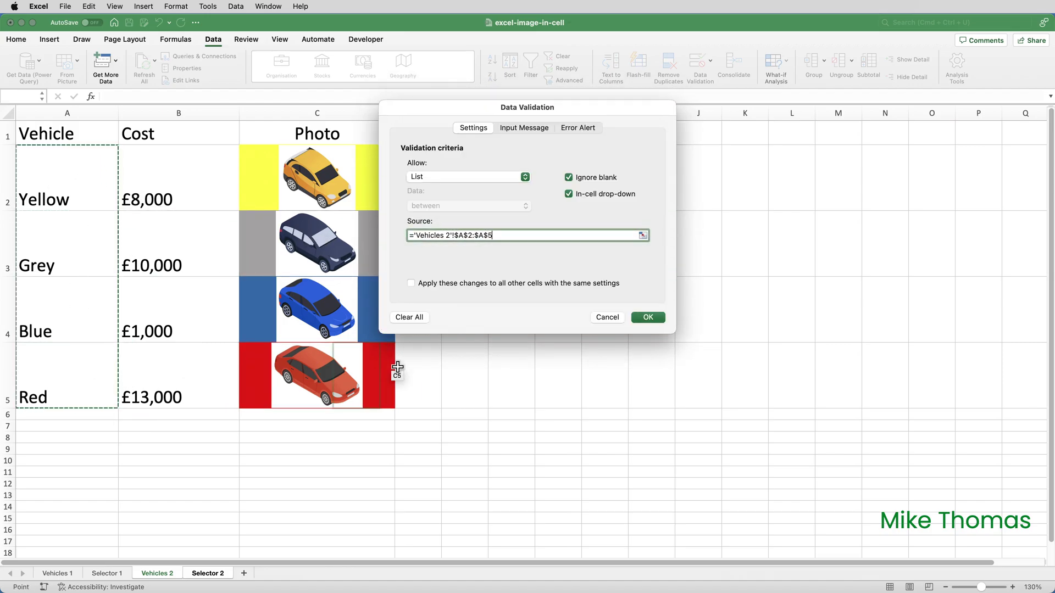
left_click(646, 317)
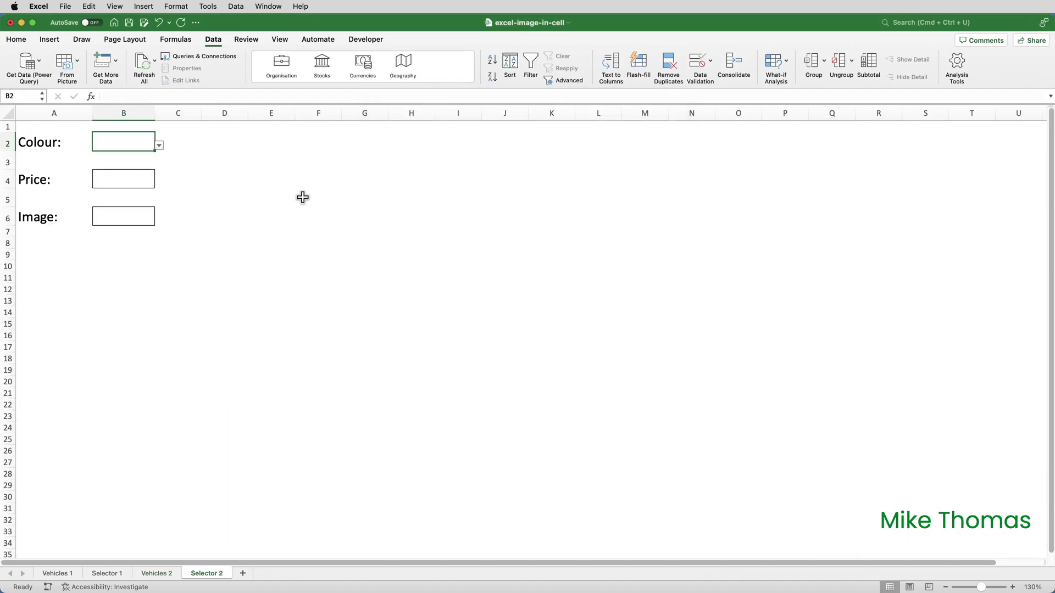
left_click(159, 145)
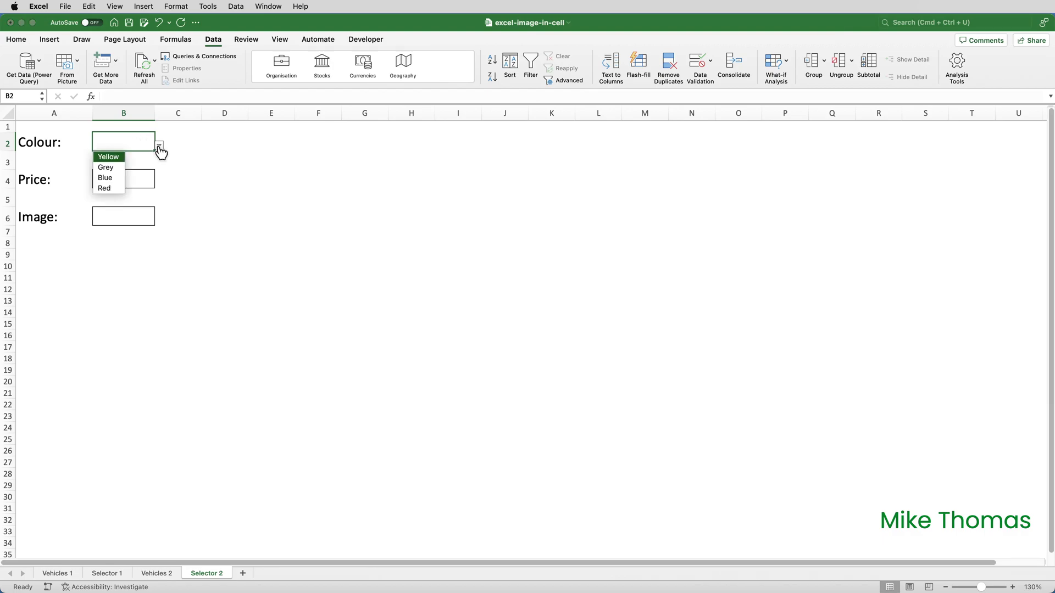
left_click(108, 177)
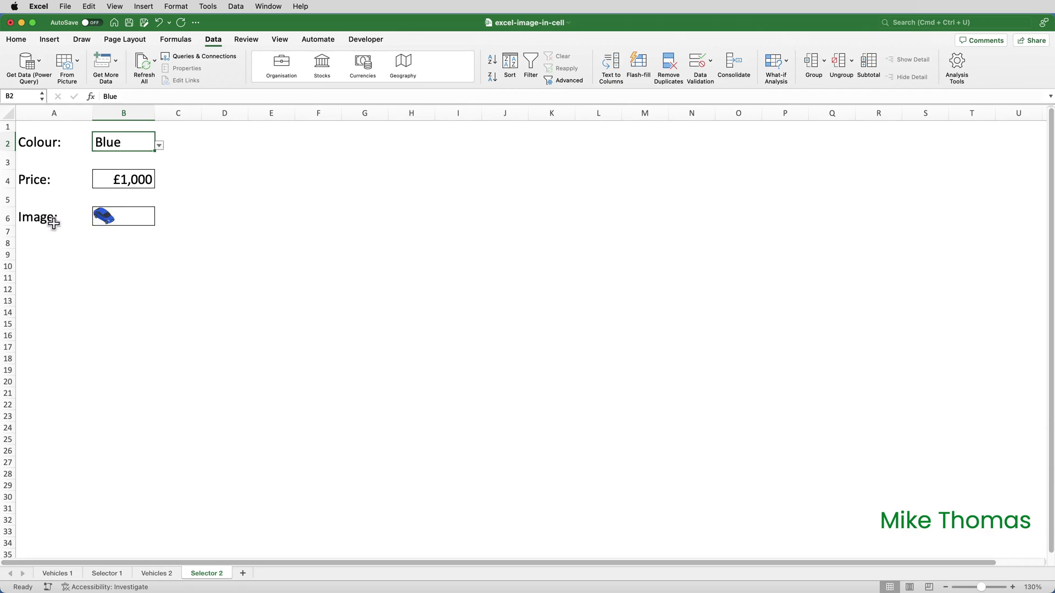
Step: Increase row 6's height to 68 pixels so the blue car picture displays larger
left_click_drag(12, 226, 10, 267)
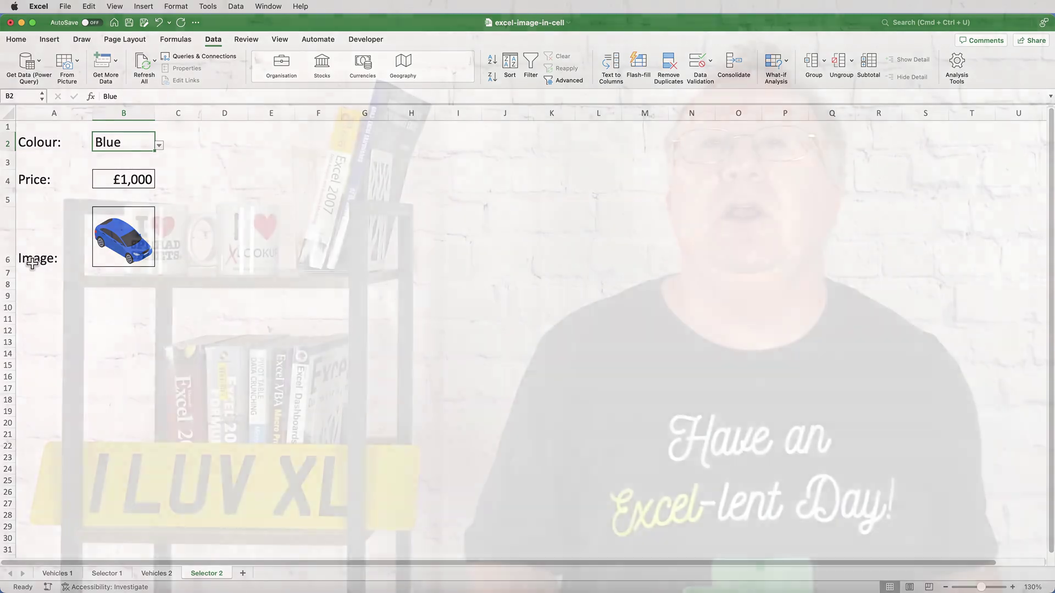